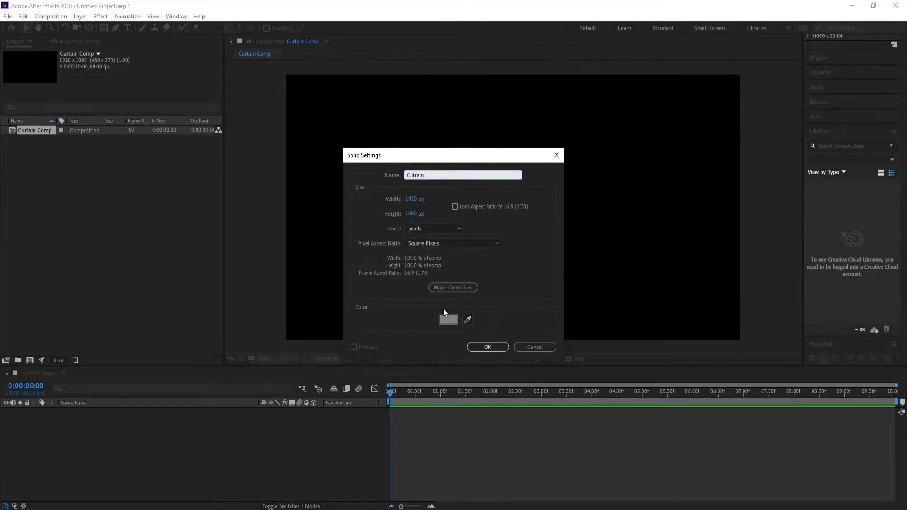
Set the Cutrain solid's color to 818181 and create the 1920 x 1080 px solid.
click(449, 320)
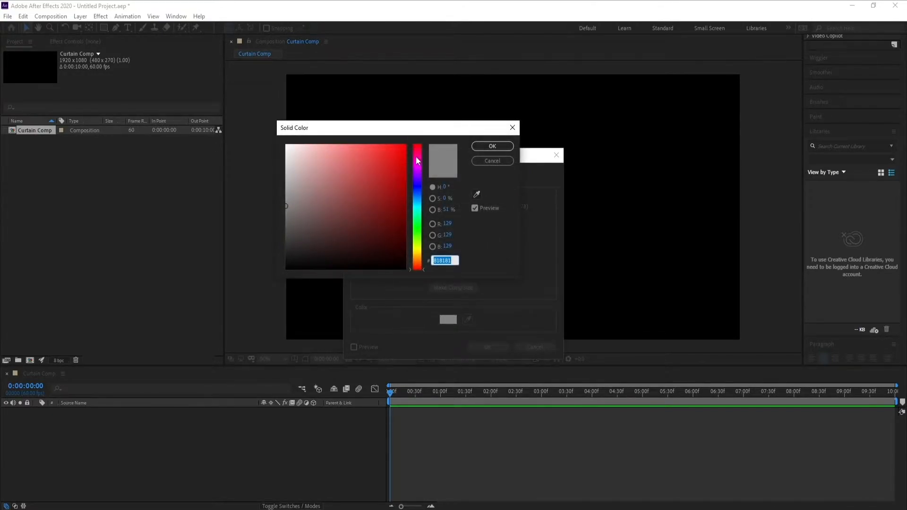
drag(414, 128, 356, 142)
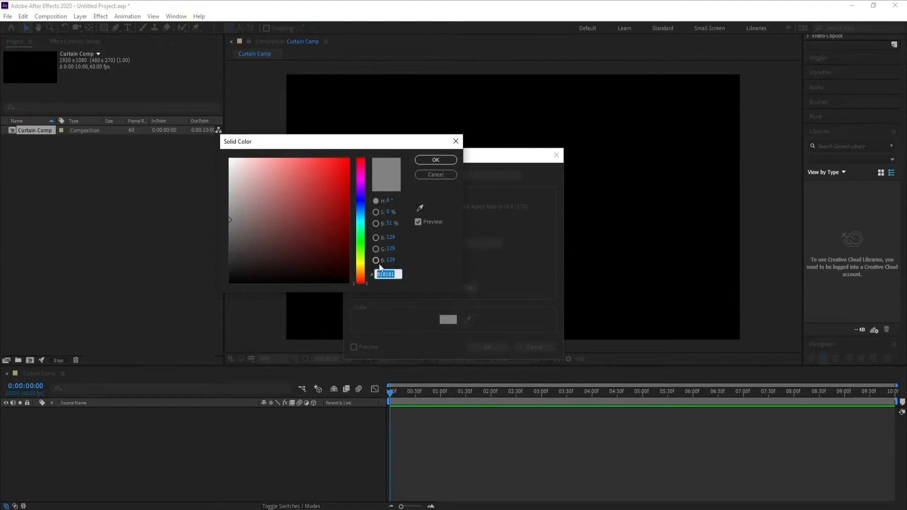
text(8181)
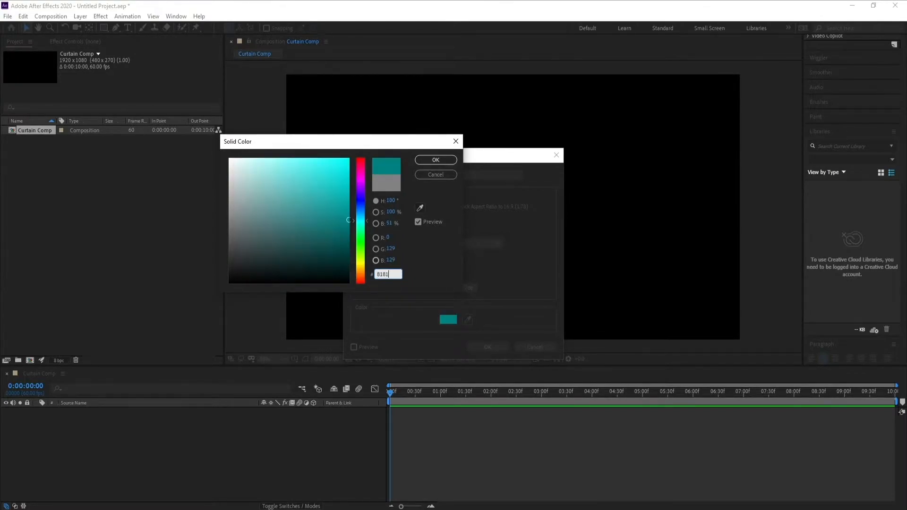
text(81)
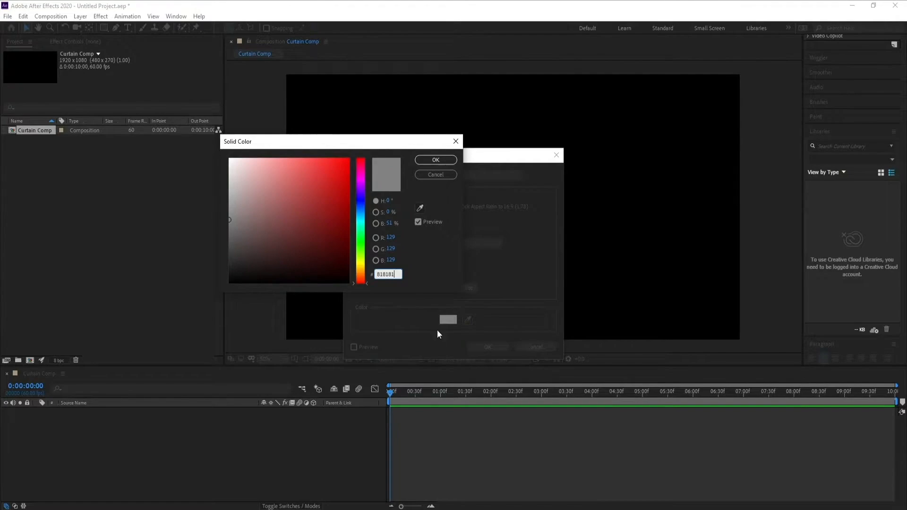
click(435, 161)
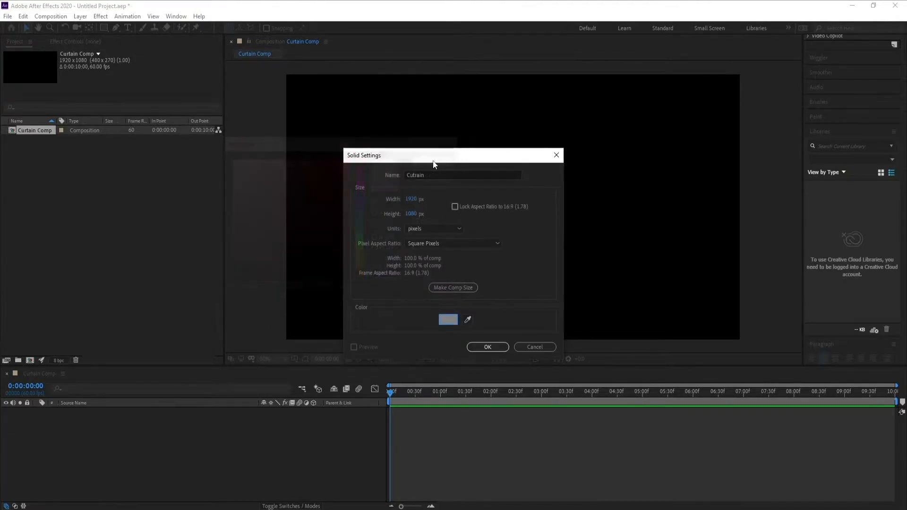
click(488, 347)
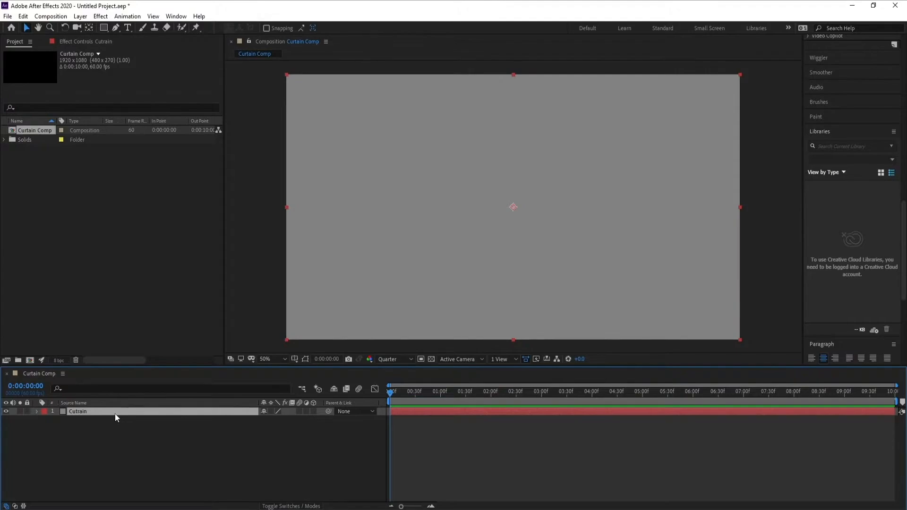
Apply Fractal Noise to the Cutrain layer with the fractal type Small Bumps.
click(102, 17)
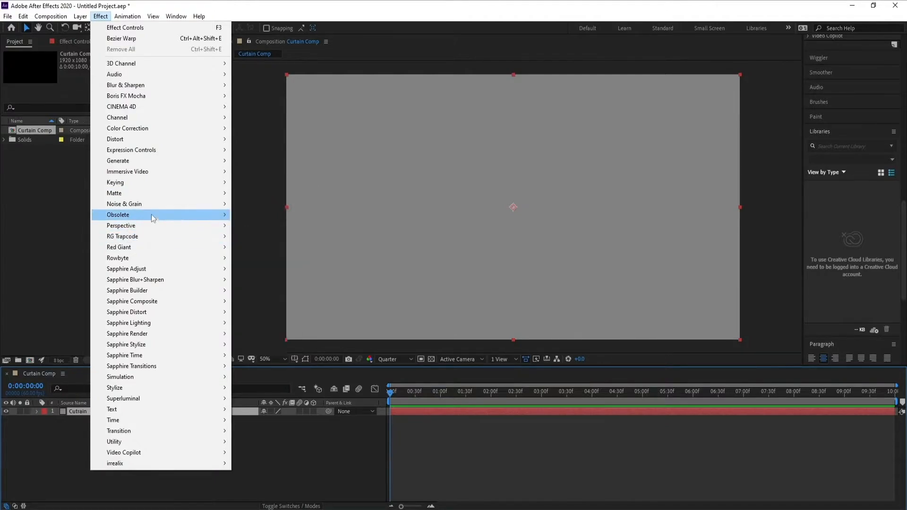
mouse_move(156, 209)
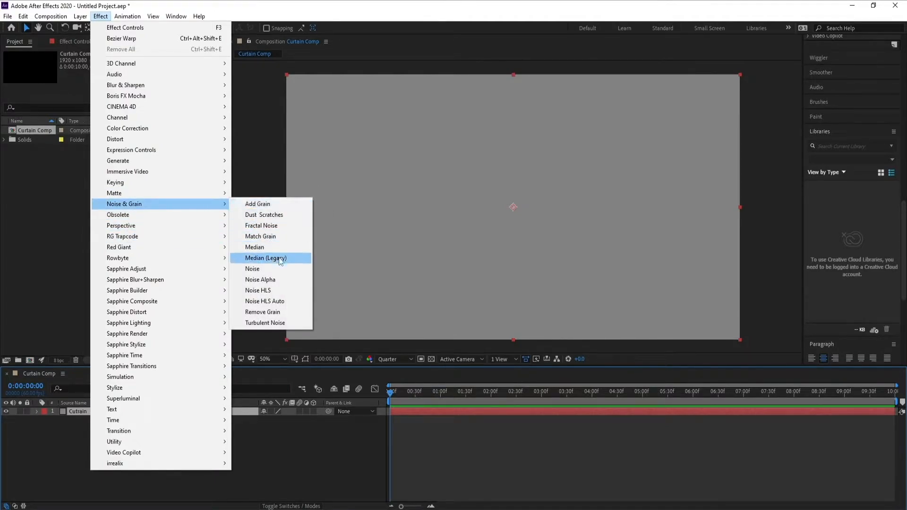
click(277, 227)
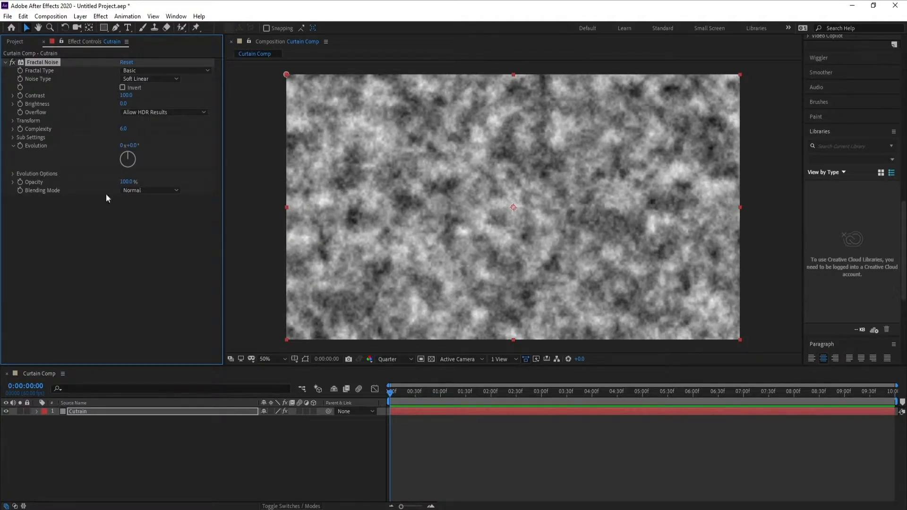
click(153, 73)
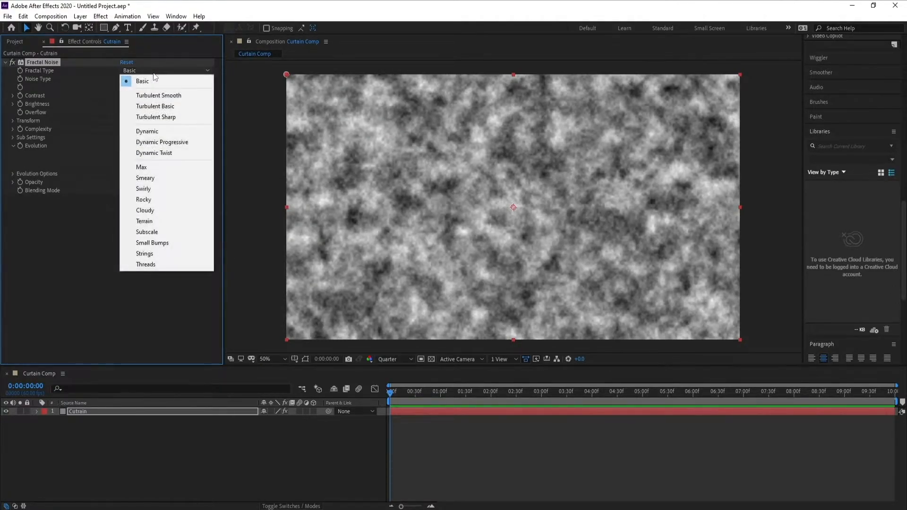
click(187, 242)
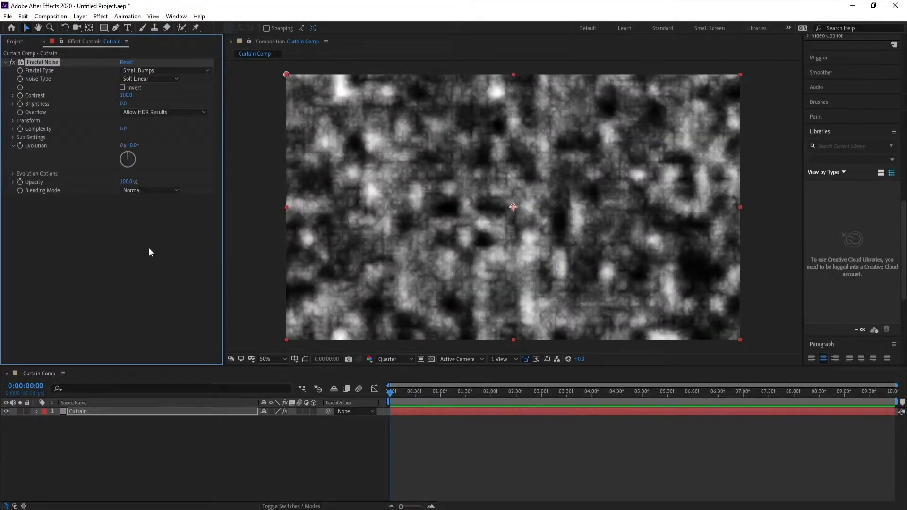
Turn off the noise's uniform scaling and set its scale width to 50 and scale height to 1500.
click(12, 121)
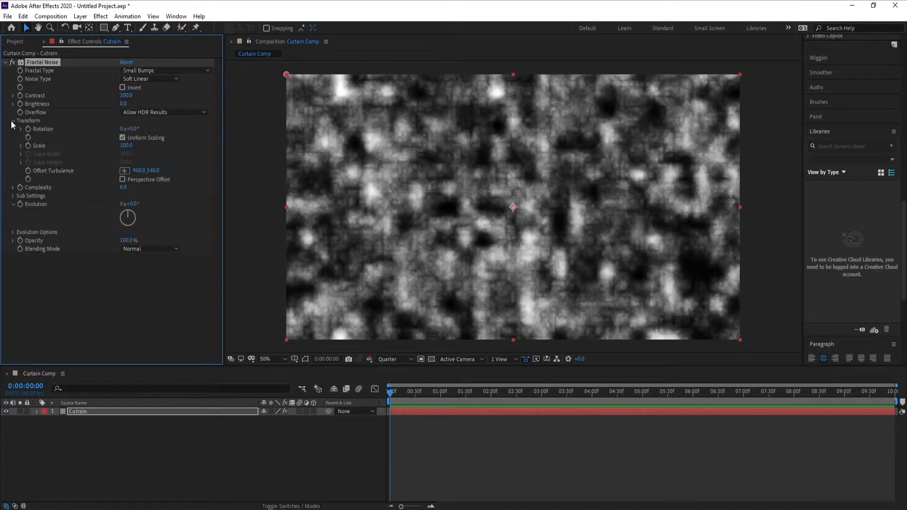
click(123, 137)
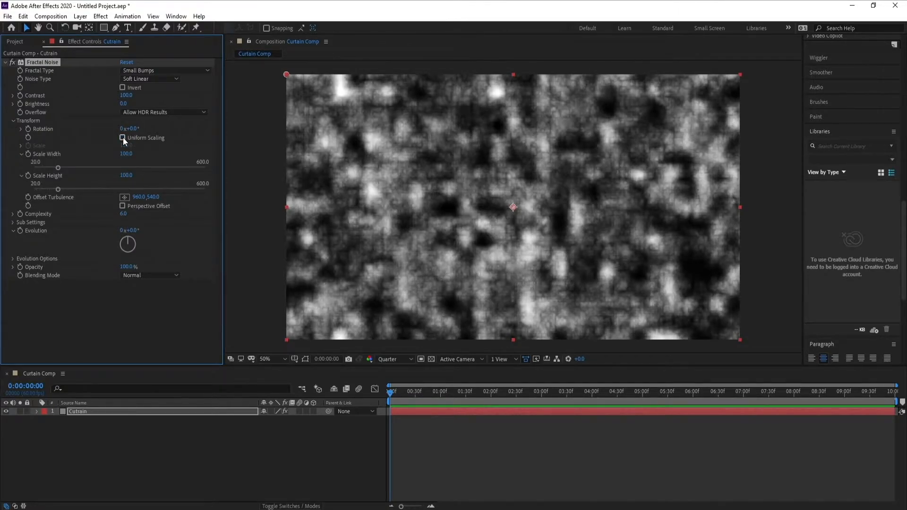
click(132, 154)
text(50)
click(128, 175)
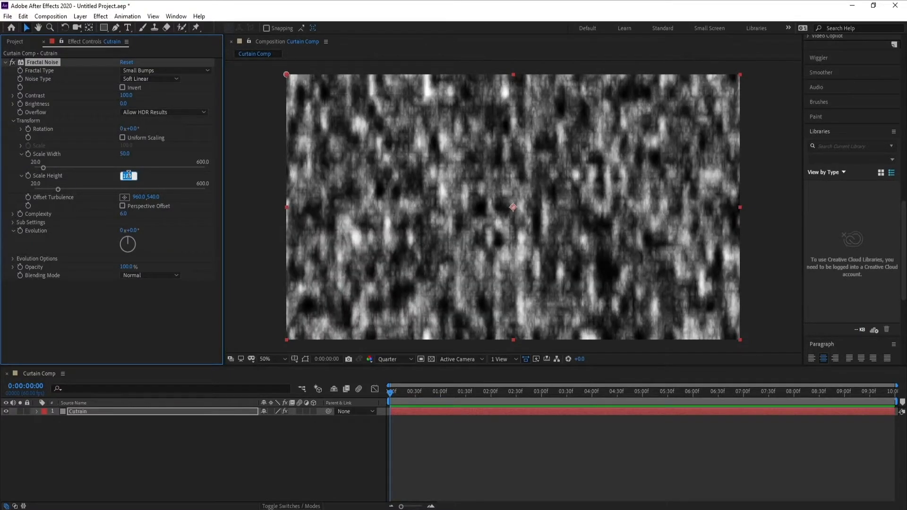
text(1500)
click(86, 305)
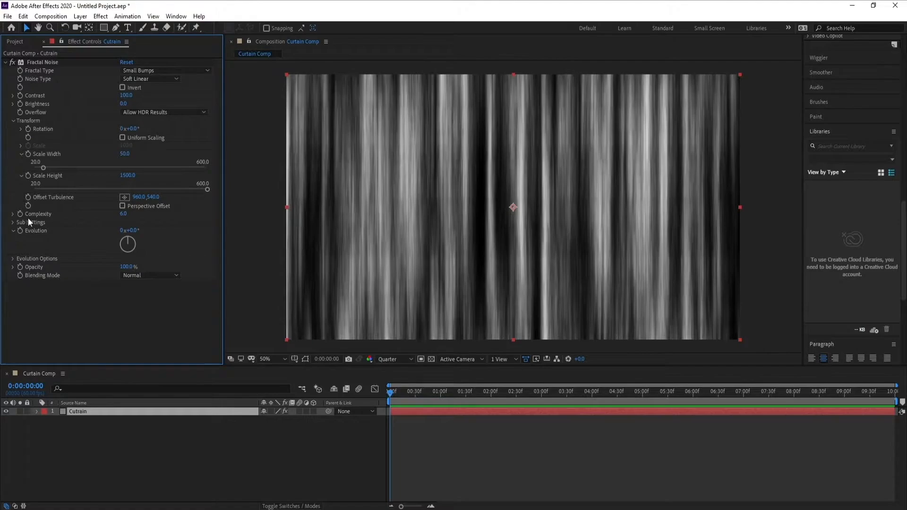
Set the Fractal Noise complexity to 2.
click(125, 214)
text(20)
key(Return)
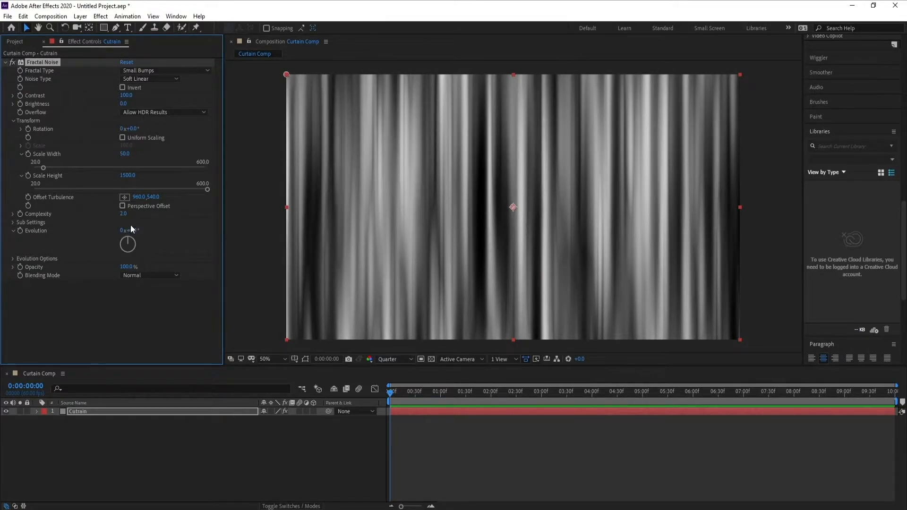
Animate the noise's Evolution from its first-frame value to 2 revolutions at 0:00:09:59, and scrub through the result.
click(386, 396)
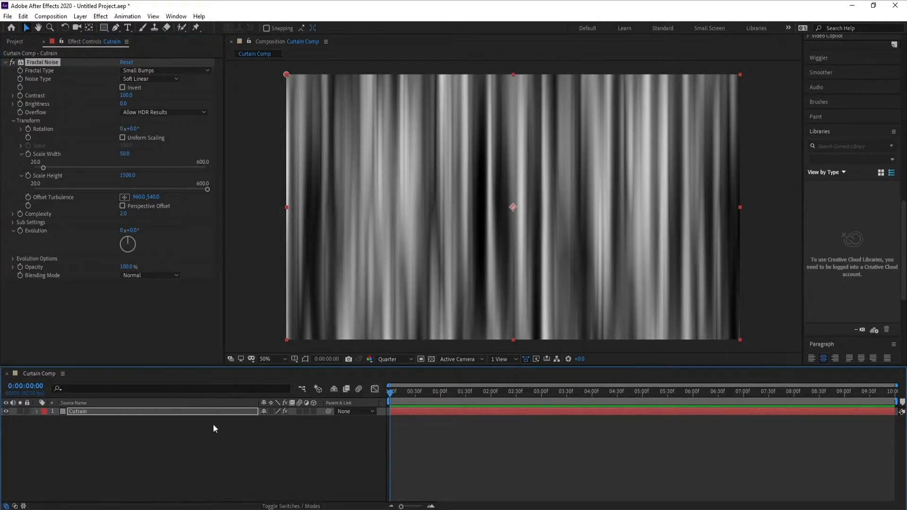
click(21, 231)
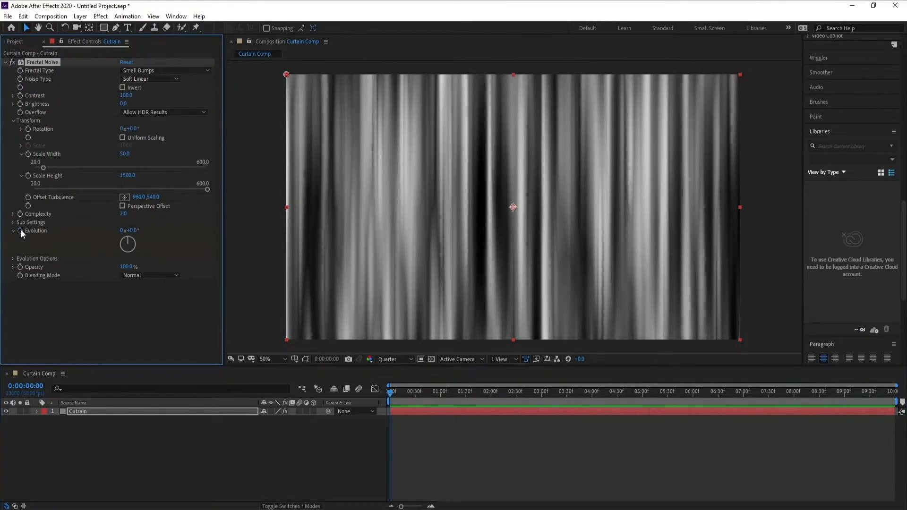
drag(575, 392, 895, 391)
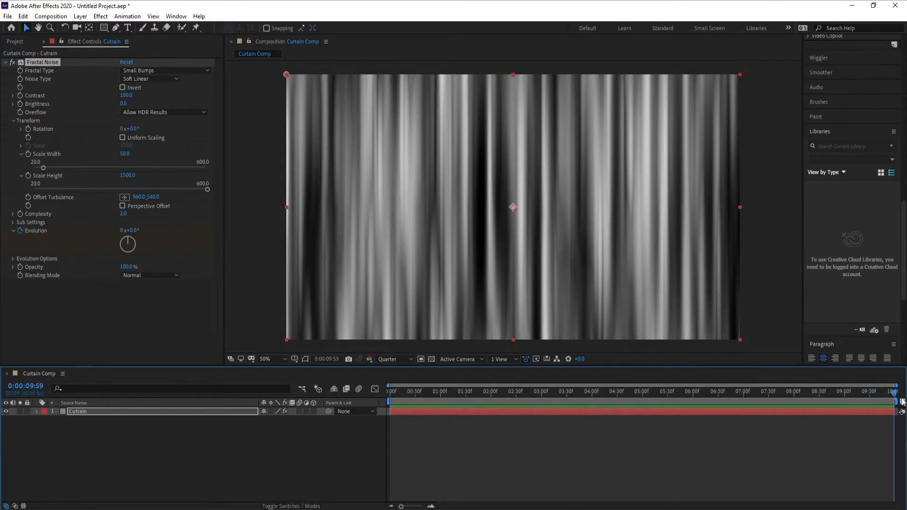
click(122, 231)
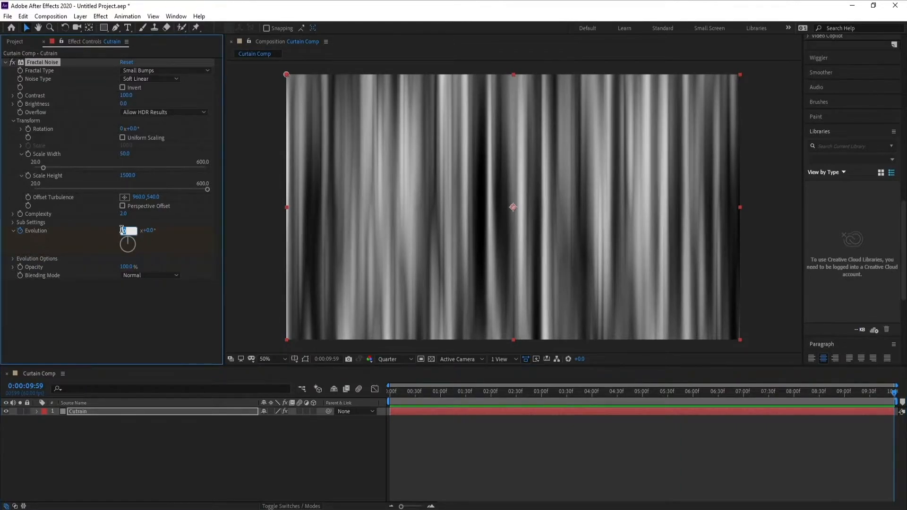
text(2)
key(Return)
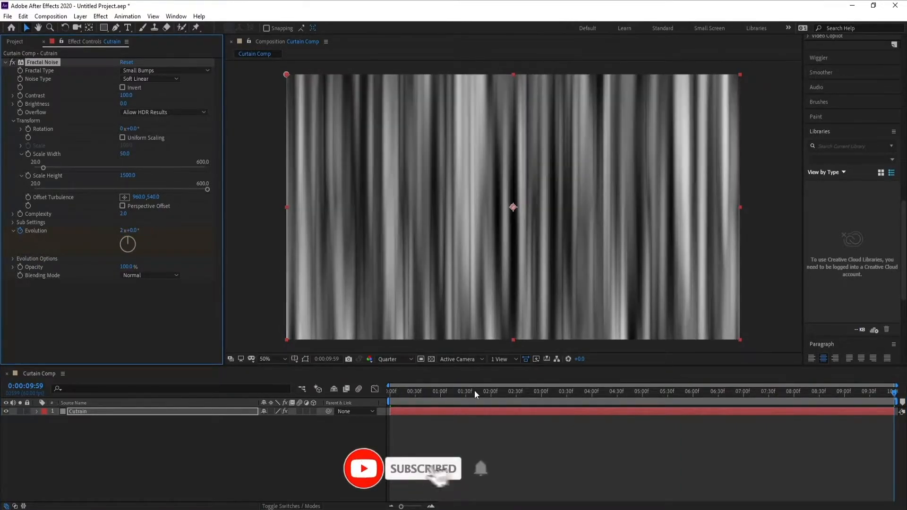
drag(475, 392, 342, 410)
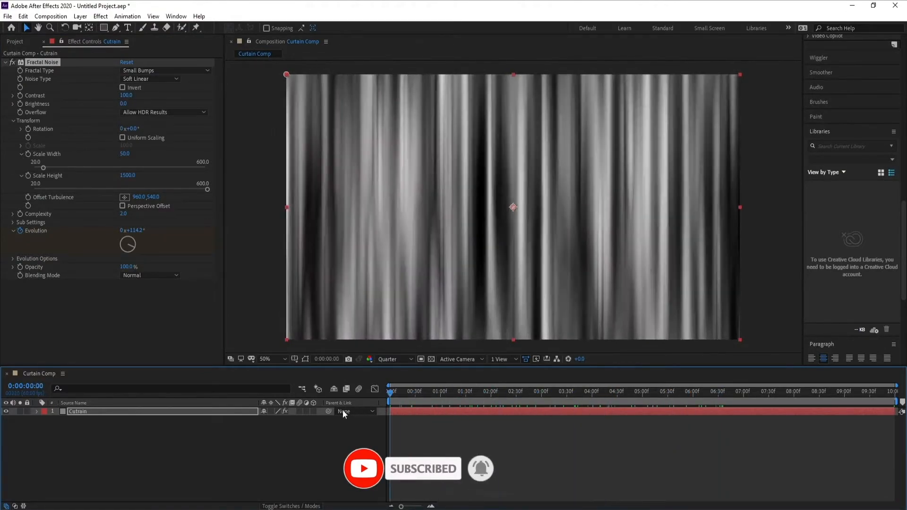
Pre-compose the Cutrain layer into a new composition named Cutrain Comp 2, moving all attributes into it.
click(80, 409)
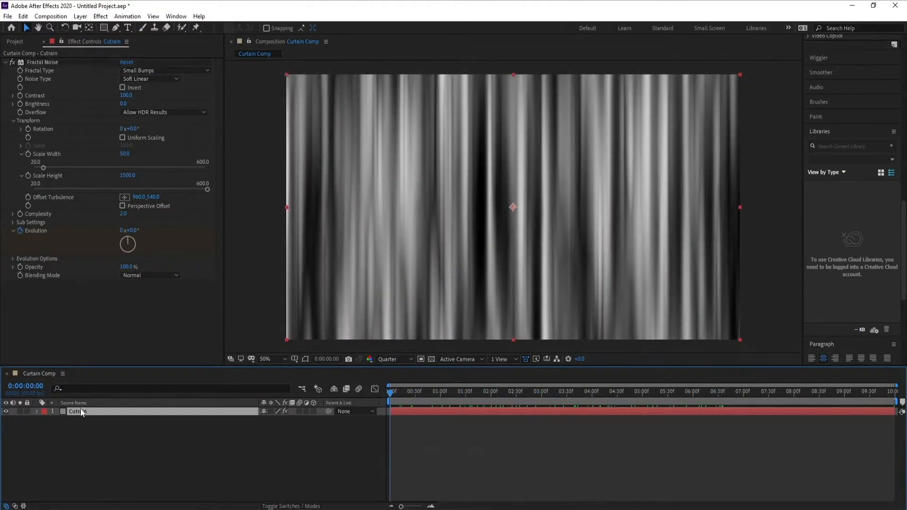
right_click(80, 410)
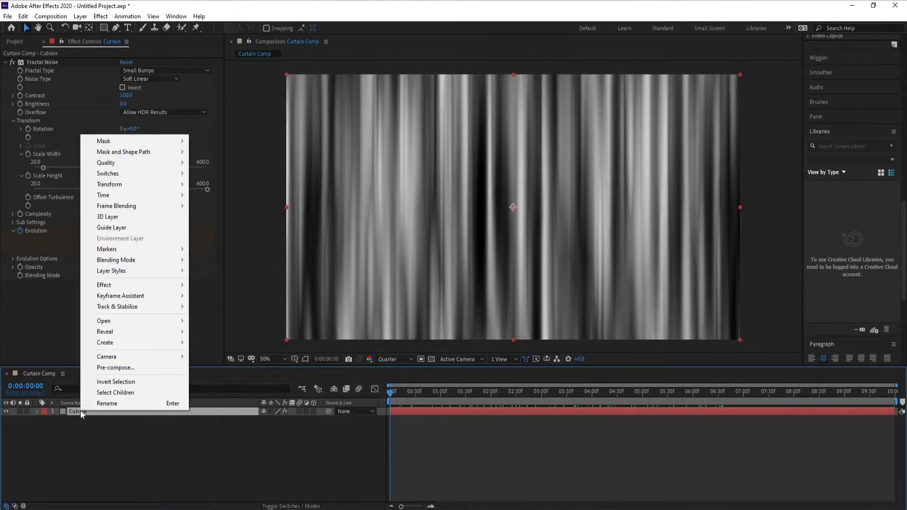
click(116, 368)
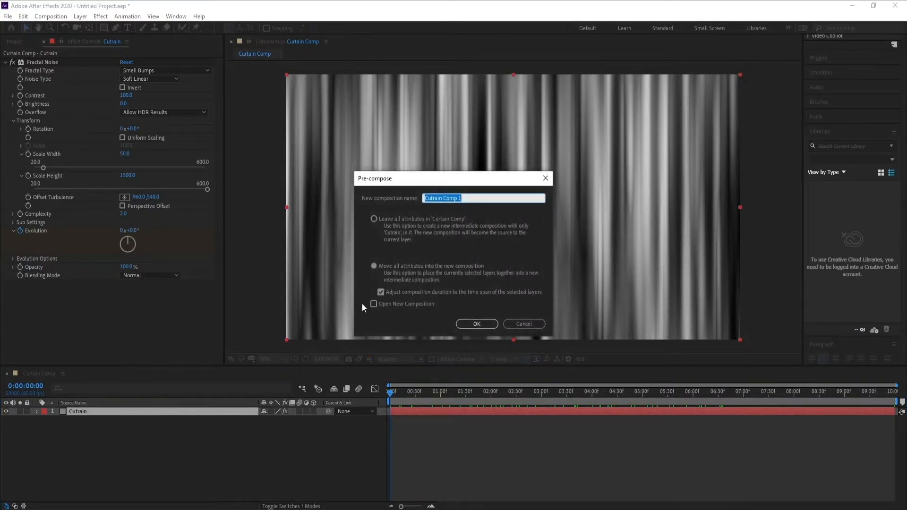
click(475, 199)
key(BackSpace)
key(BackSpace)
text(2)
click(475, 324)
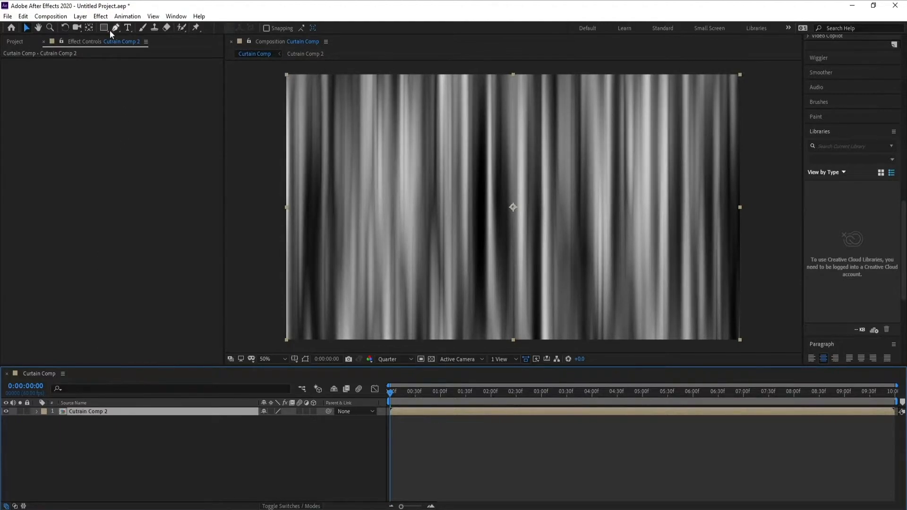
Apply the Displacement Map effect to Cutrain Comp 2 and set its maximum horizontal displacement to 0.
click(100, 16)
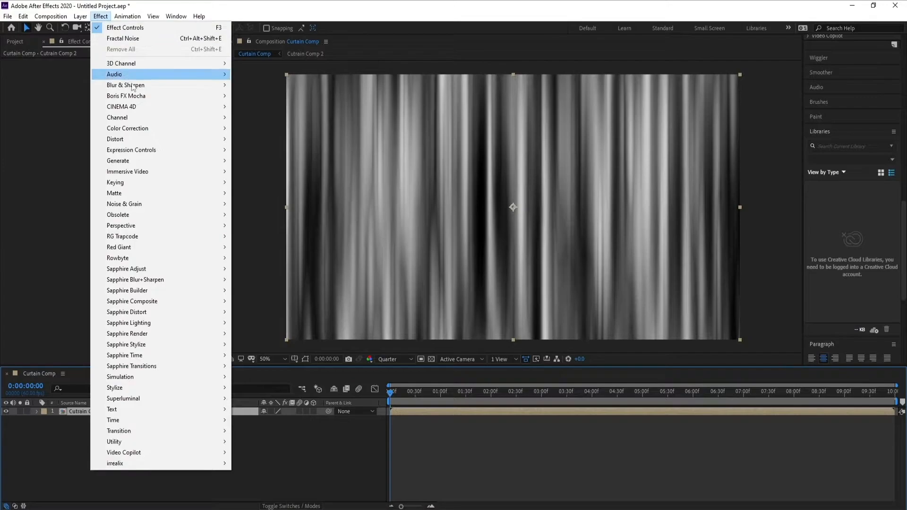
mouse_move(153, 138)
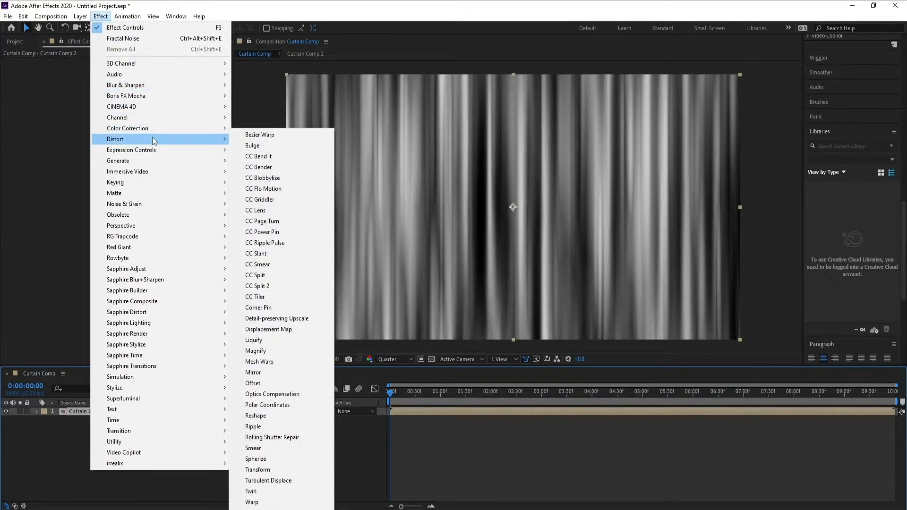
click(308, 334)
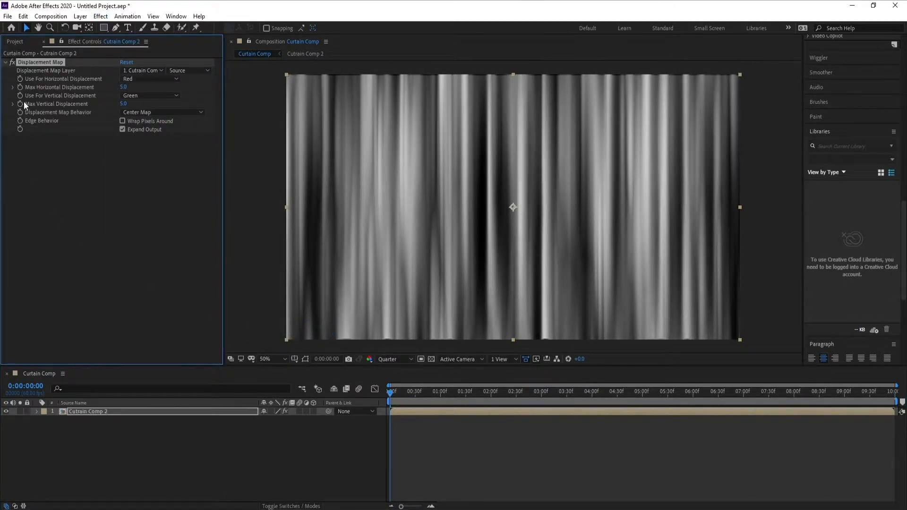
click(124, 88)
text(0)
key(Return)
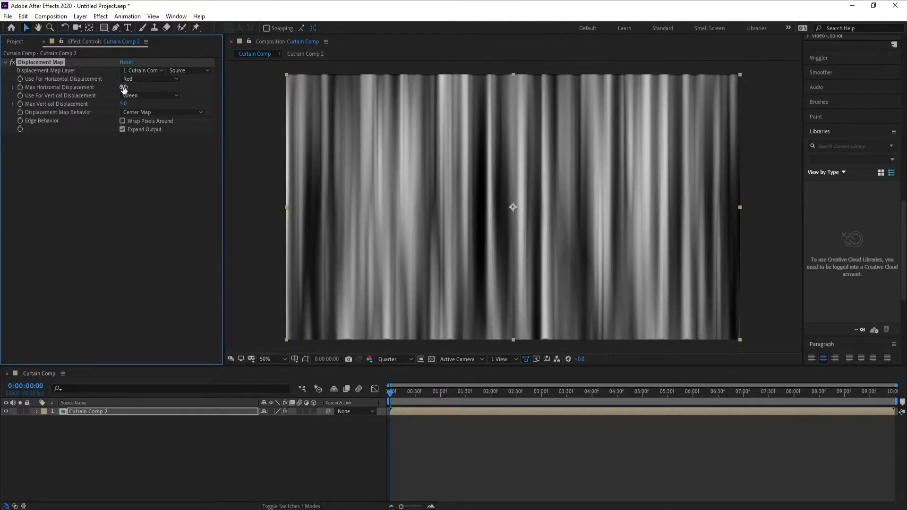
Try a maximum vertical displacement of -33 on the Displacement Map.
click(125, 103)
text(12)
key(Return)
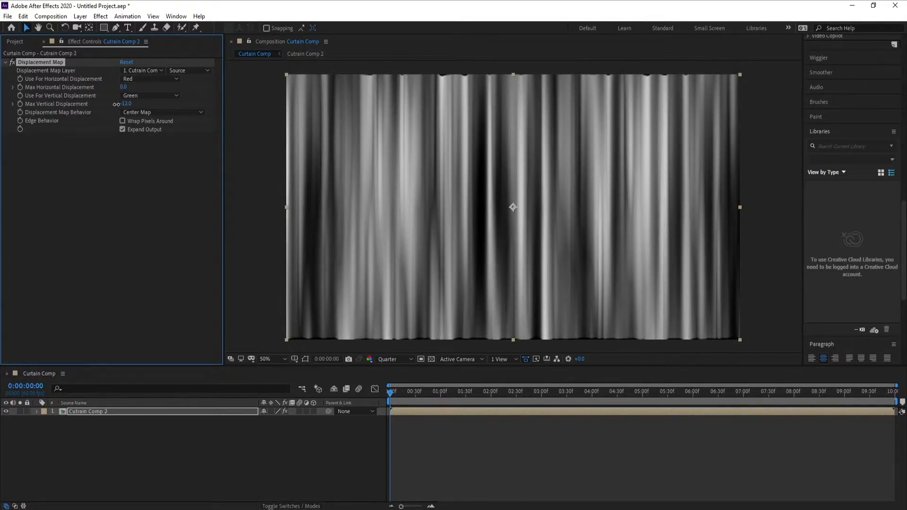
drag(116, 104, 108, 107)
Switch the preview resolution to Full, set the maximum vertical displacement to -40, and scrub through the curtain's motion.
click(390, 360)
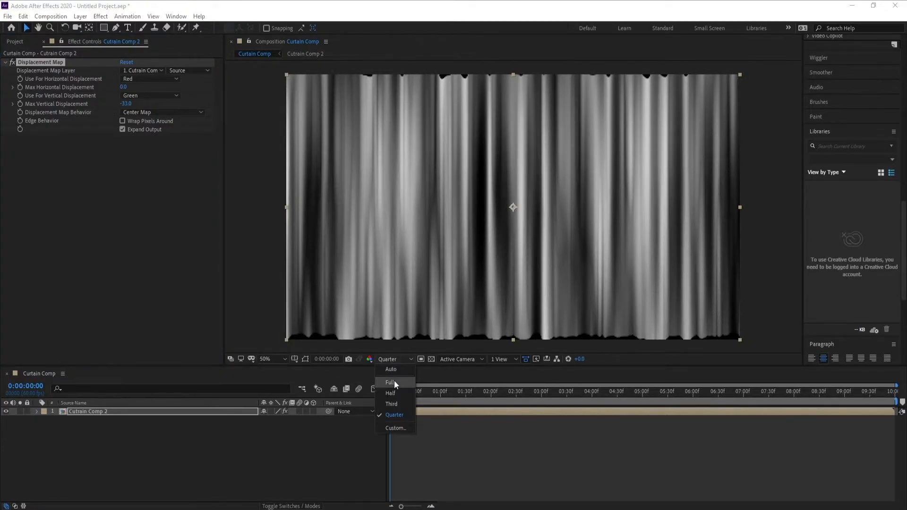
click(394, 382)
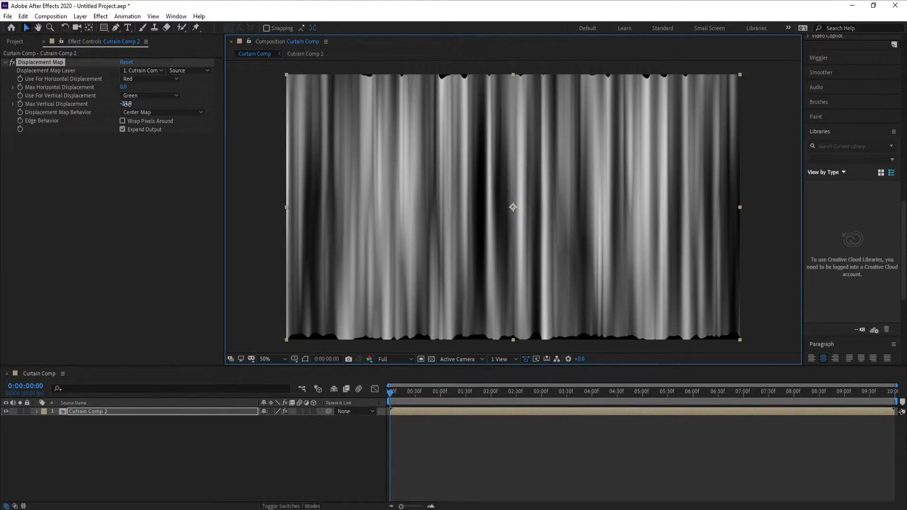
drag(127, 105, 126, 104)
click(127, 105)
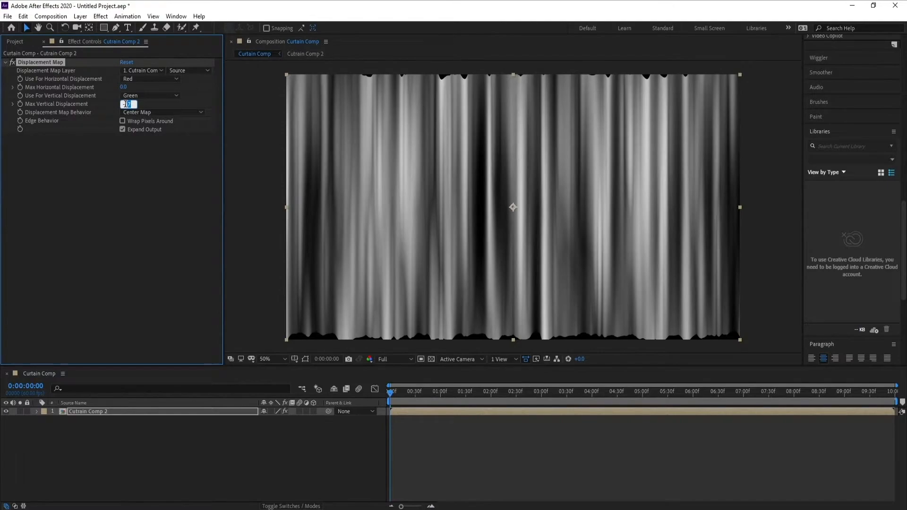
text(40)
key(Return)
drag(391, 392, 376, 407)
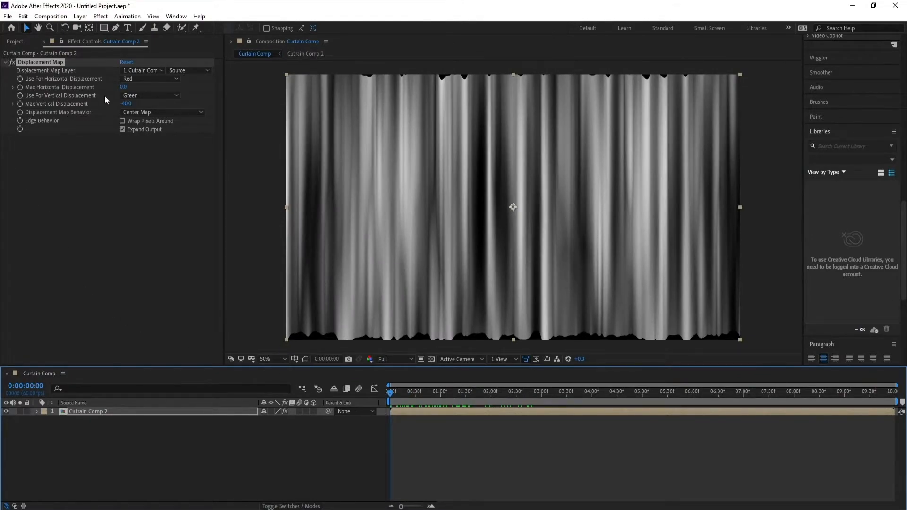
Set the Displacement Map's vertical displacement channel to Luminance and scrub the first frames to check the curtain.
click(135, 97)
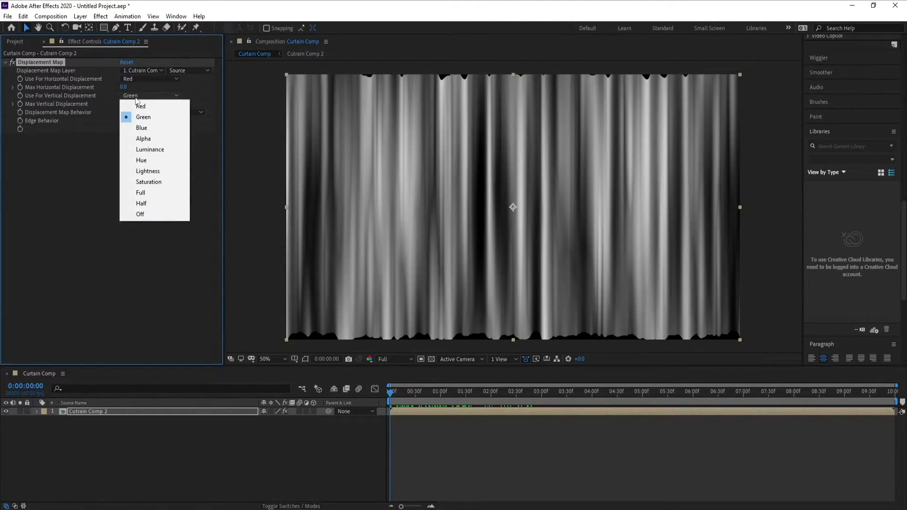
click(118, 183)
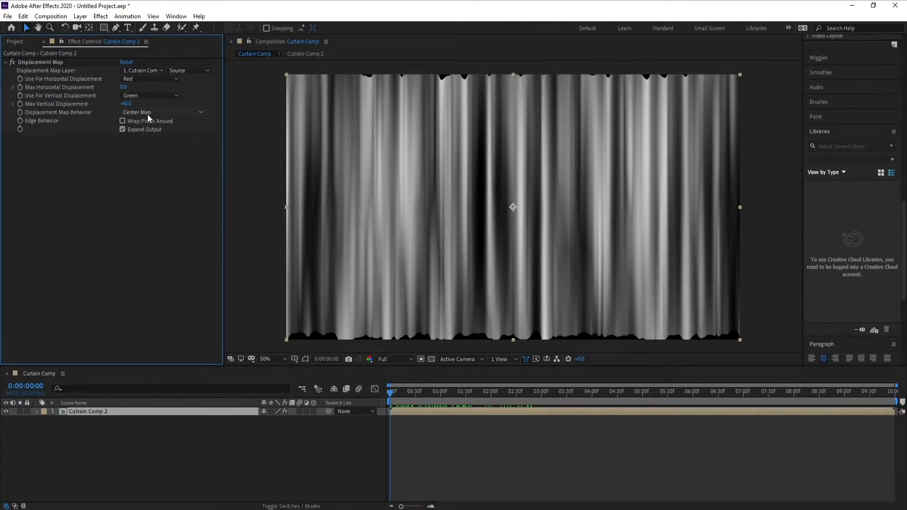
click(147, 95)
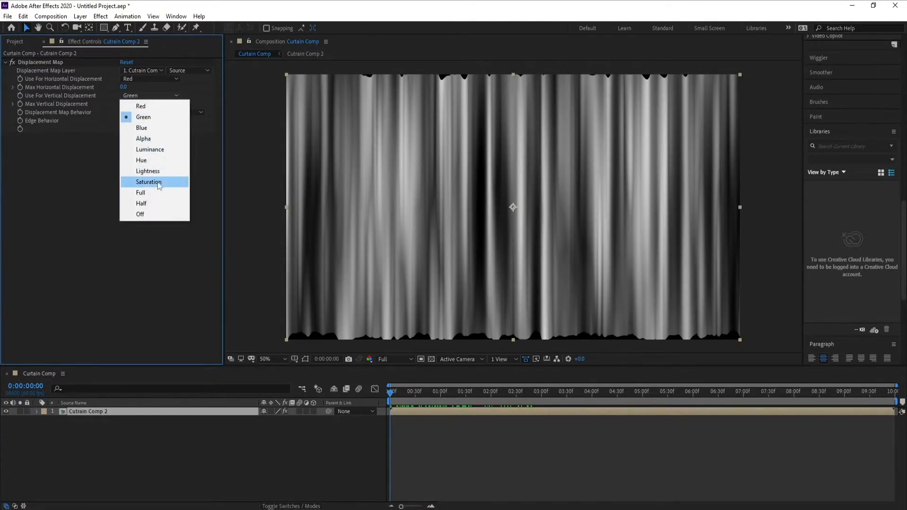
click(150, 149)
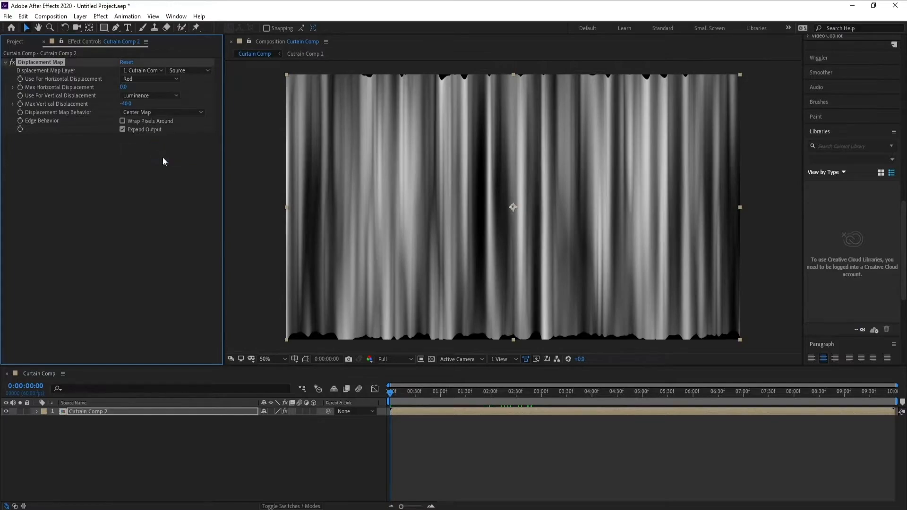
mouse_move(398, 392)
mouse_down()
mouse_move(492, 398)
mouse_move(386, 399)
mouse_up()
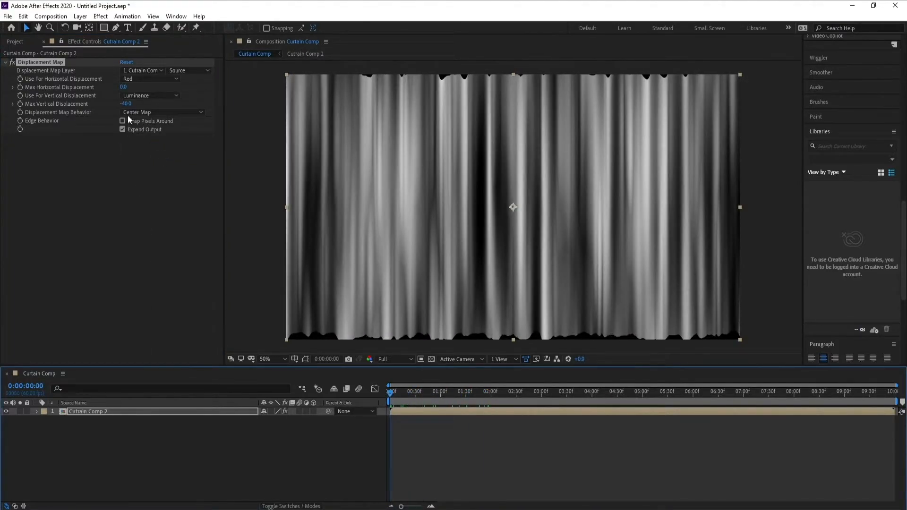
Collapse the Displacement Map settings and apply the Colorama effect to Cutrain Comp 2.
click(5, 62)
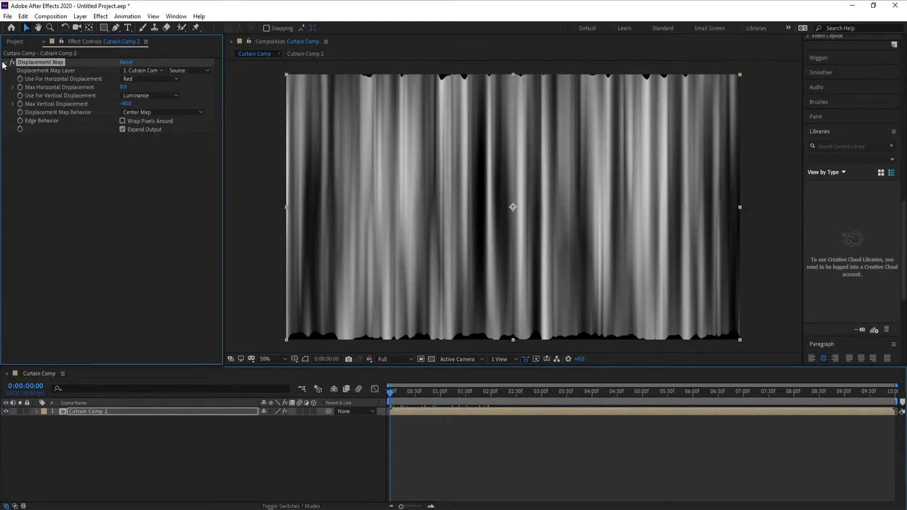
click(106, 19)
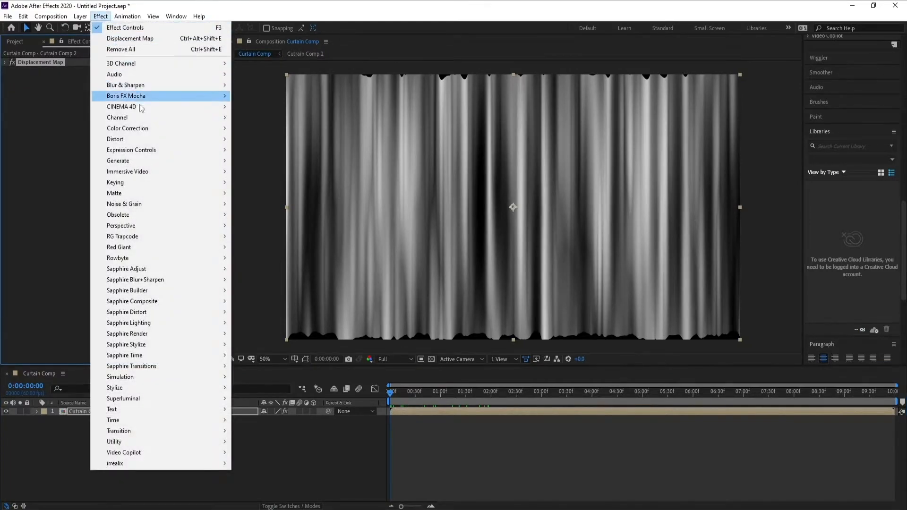
mouse_move(151, 132)
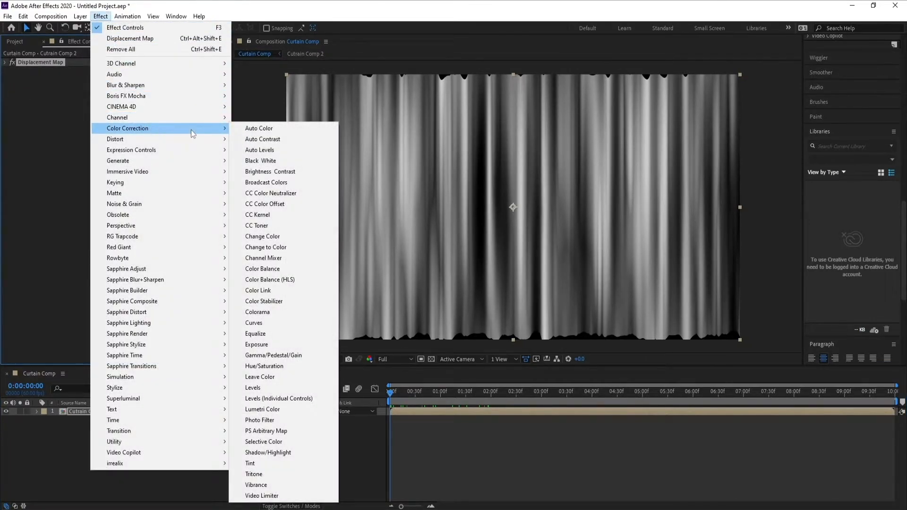
click(258, 313)
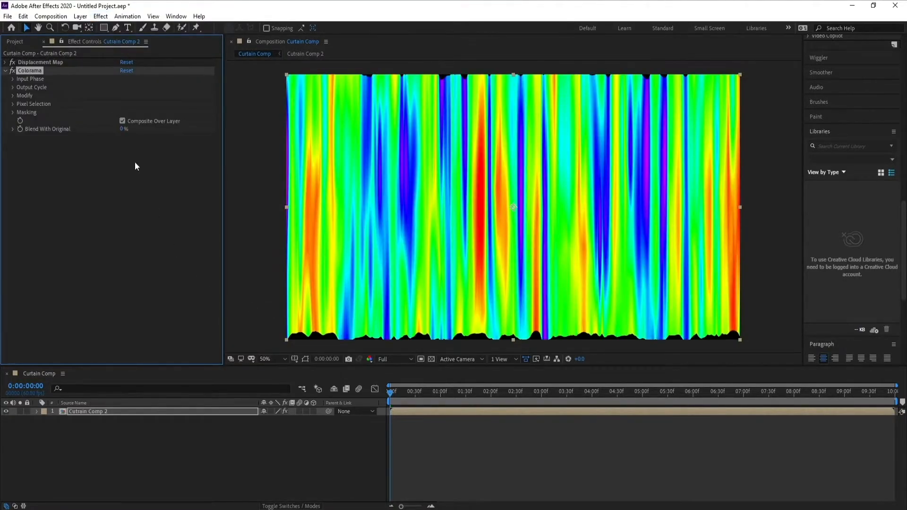
Remove the blue, magenta and green stops from Colorama's Output Cycle and move the yellow stop toward the middle of the wheel's right side.
click(12, 87)
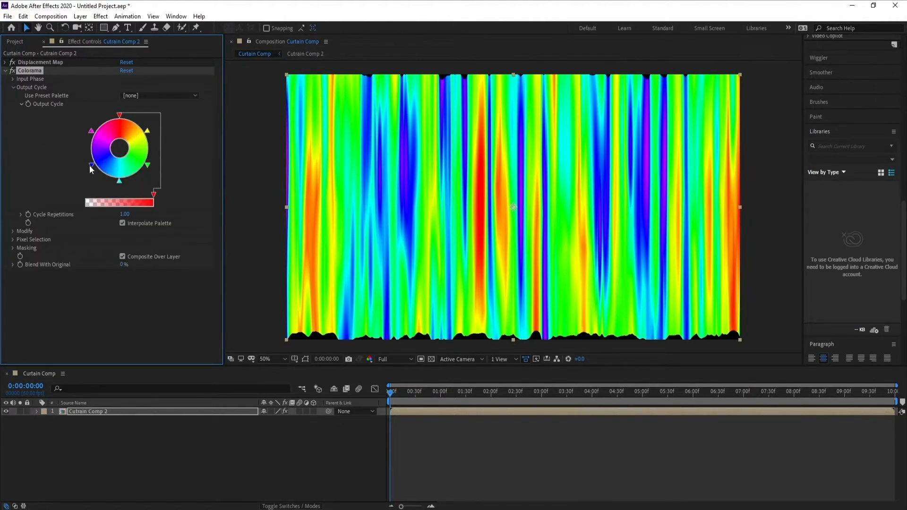
drag(90, 166, 109, 193)
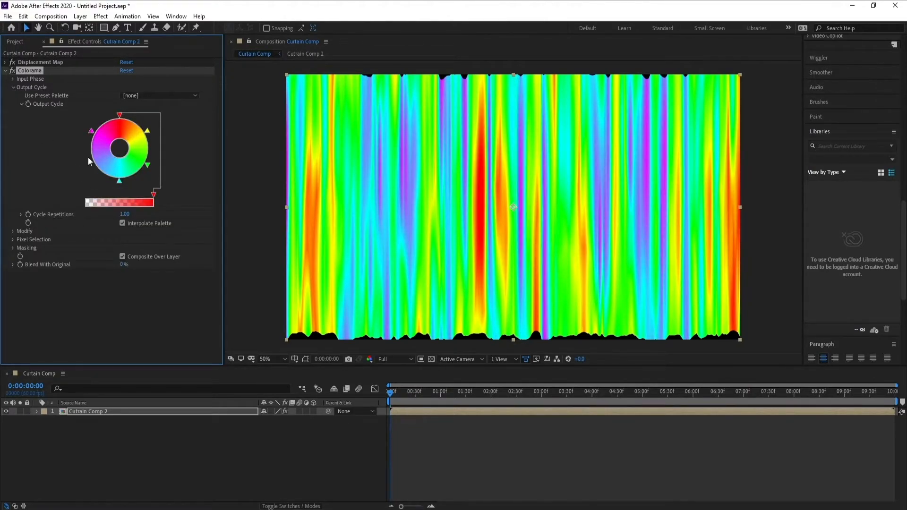
drag(91, 131, 106, 225)
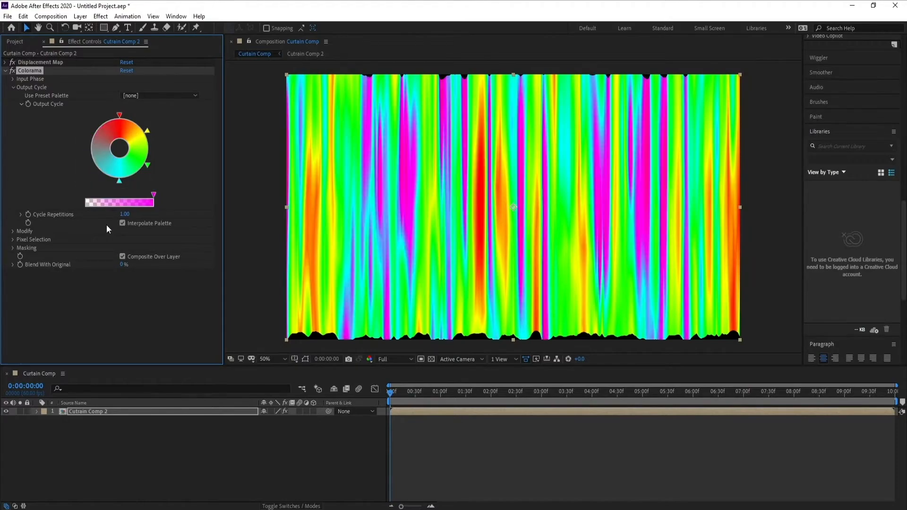
drag(149, 166, 148, 177)
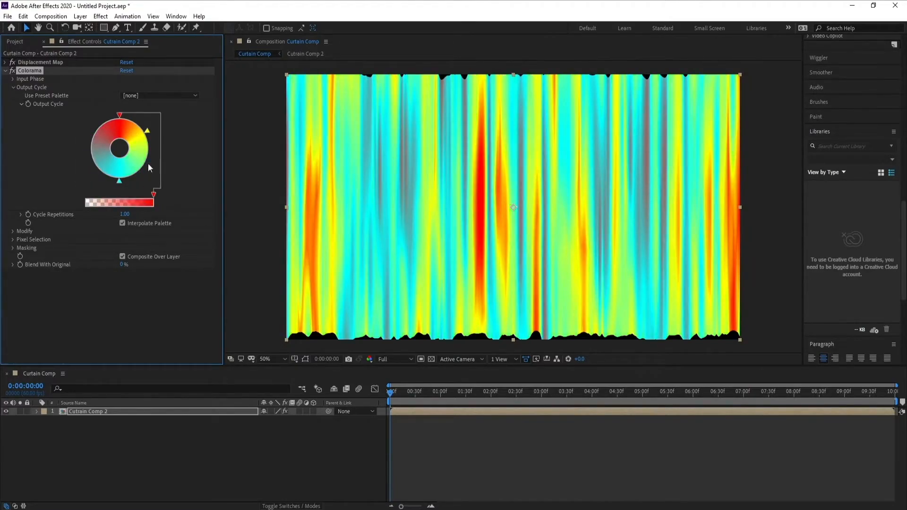
drag(147, 131, 154, 157)
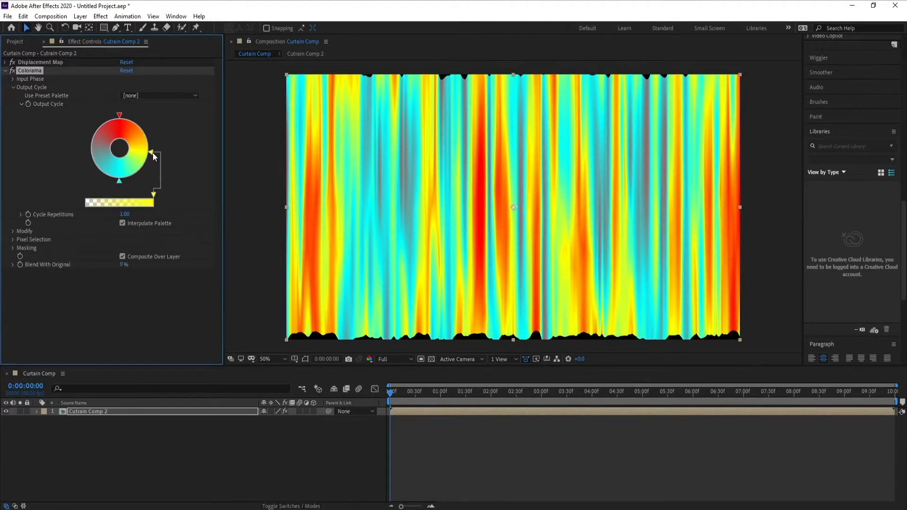
Recolor the bright red stop at the top of the Output Cycle wheel to dark red, RGB 89, 0, 2.
double_click(120, 115)
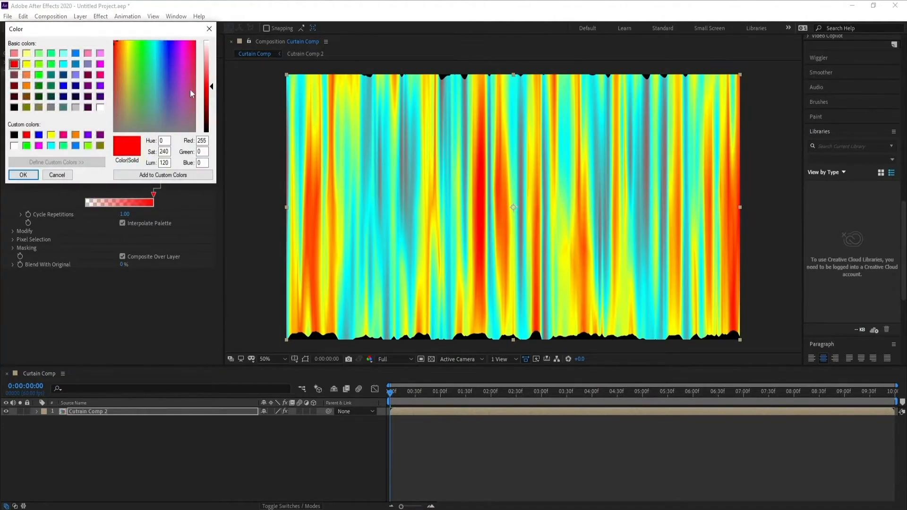
click(196, 42)
drag(211, 87, 211, 117)
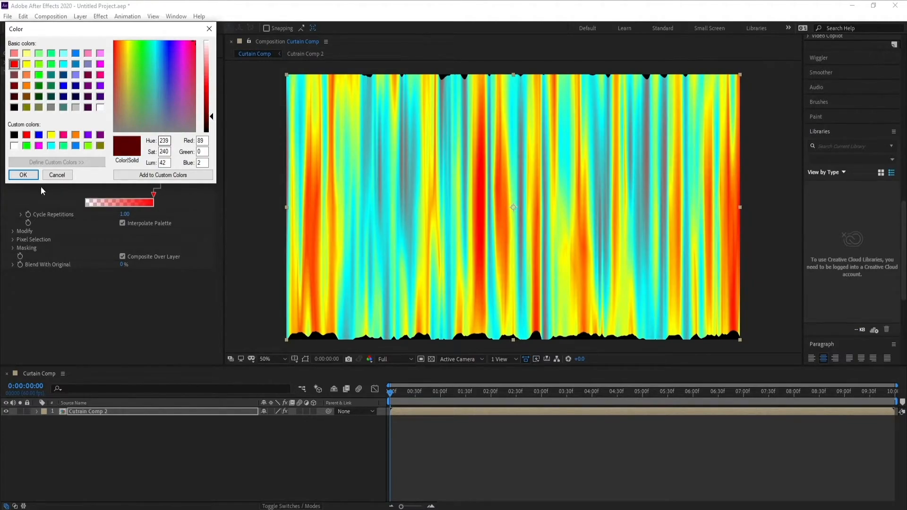
click(23, 175)
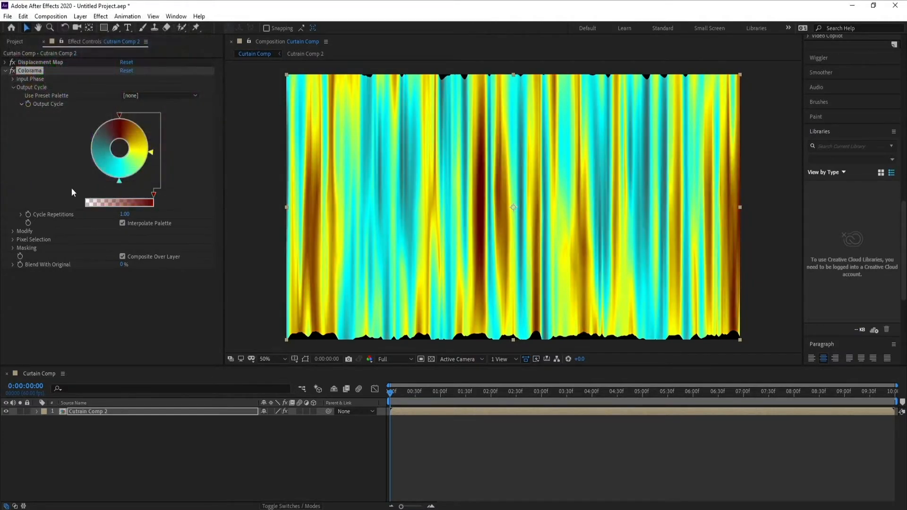
Recolor the yellow Output Cycle stop to a medium red, RGB 193, 0, 5.
double_click(151, 152)
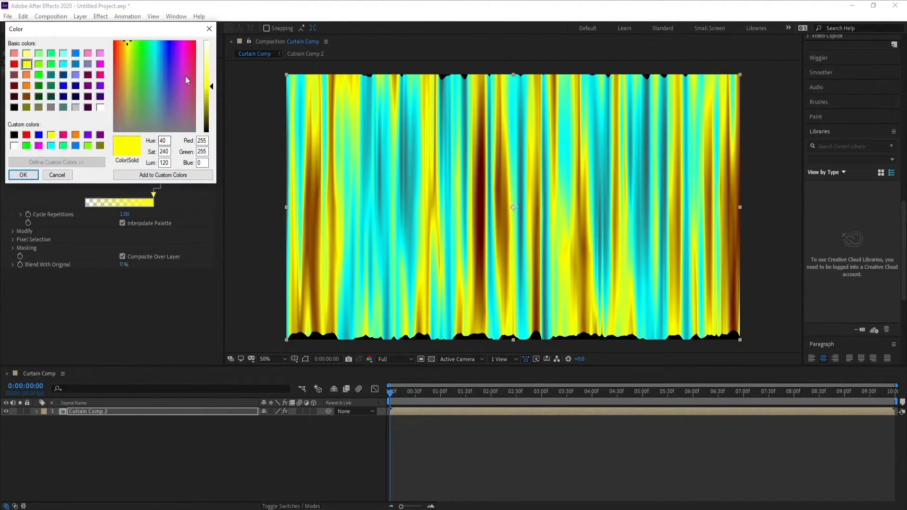
drag(185, 80, 196, 42)
mouse_move(212, 86)
mouse_down()
mouse_move(211, 114)
mouse_move(212, 100)
mouse_up()
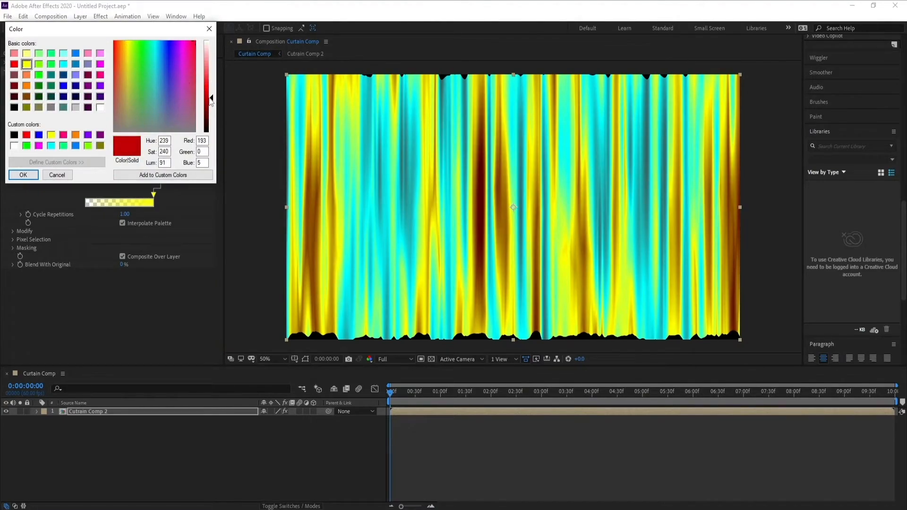
click(23, 175)
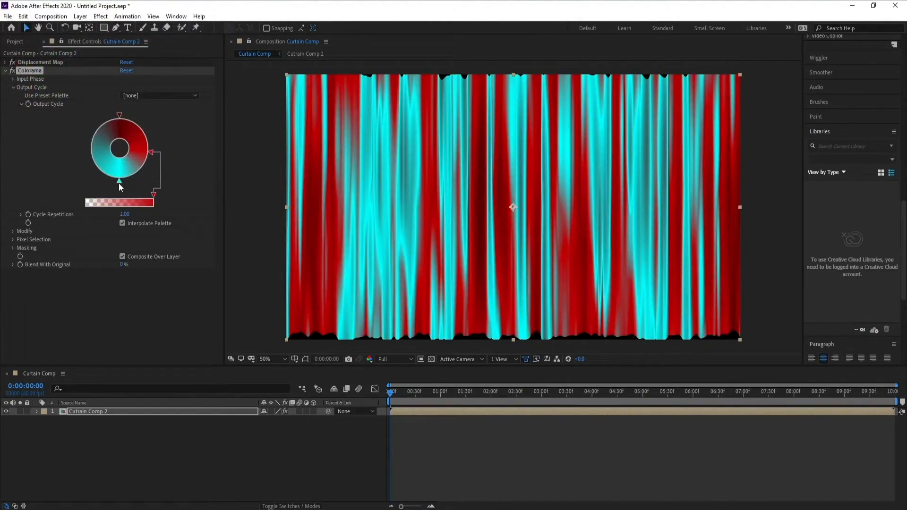
Recolor the cyan Output Cycle stop to bright red, RGB 255, 32, 32, and scrub the curtain to 0:00:02:07.
double_click(118, 183)
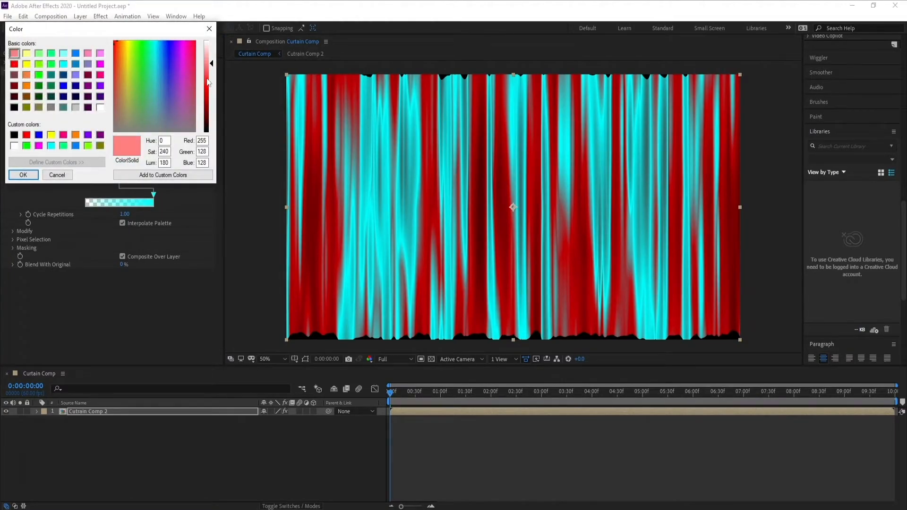
drag(208, 83, 208, 86)
click(23, 175)
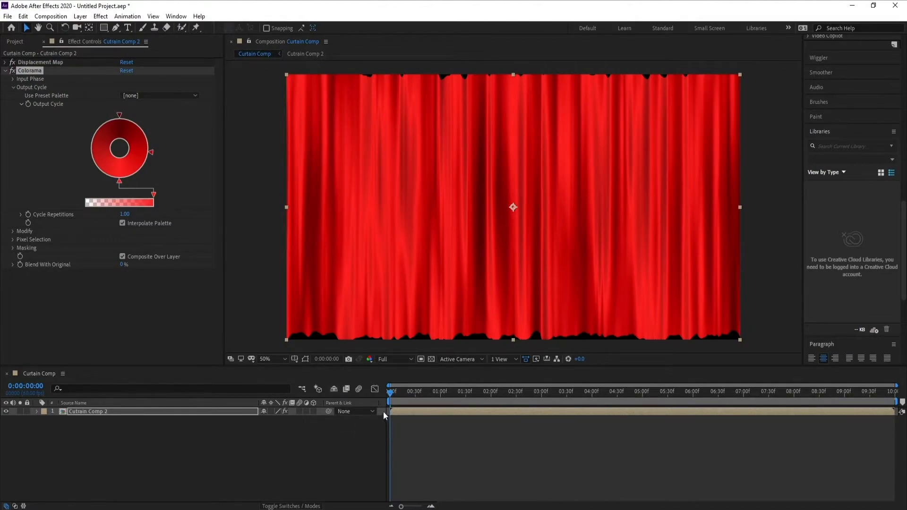
drag(392, 399, 498, 401)
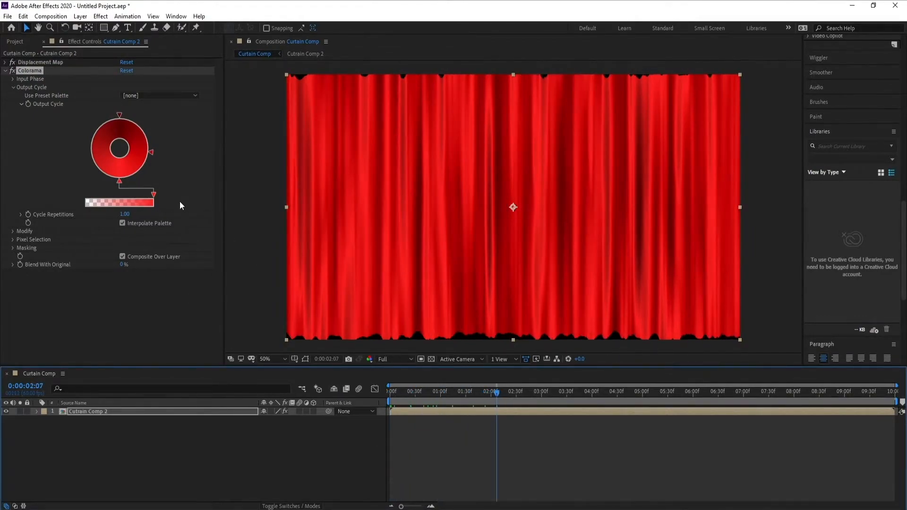
Darken the stop at the top of the Output Cycle wheel to RGB 55, 0, 1.
click(120, 116)
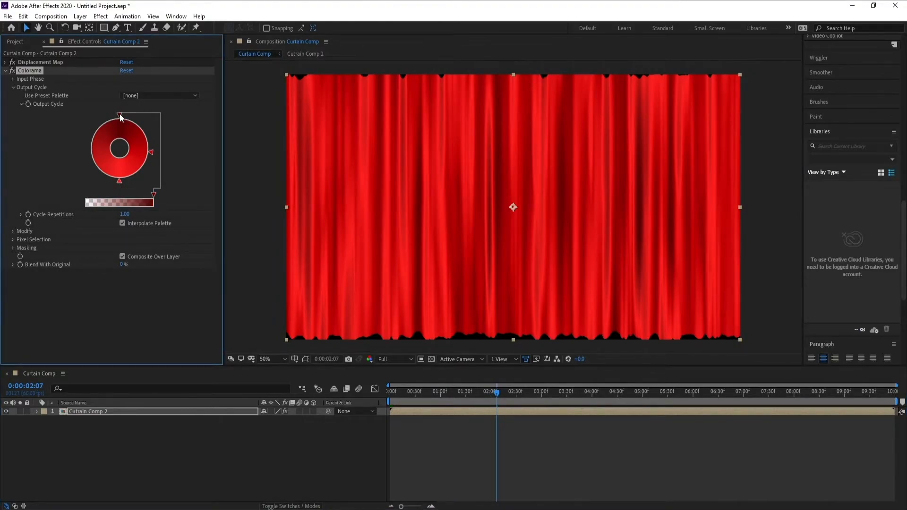
double_click(121, 117)
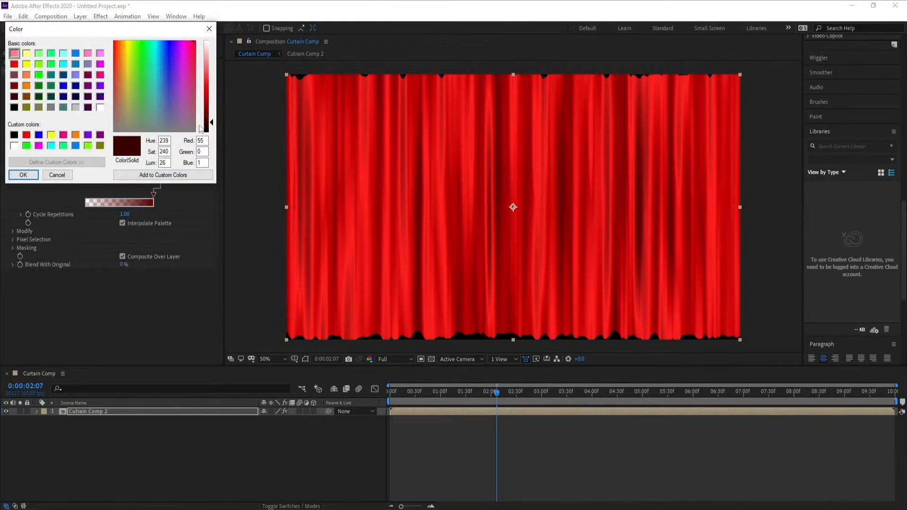
click(23, 175)
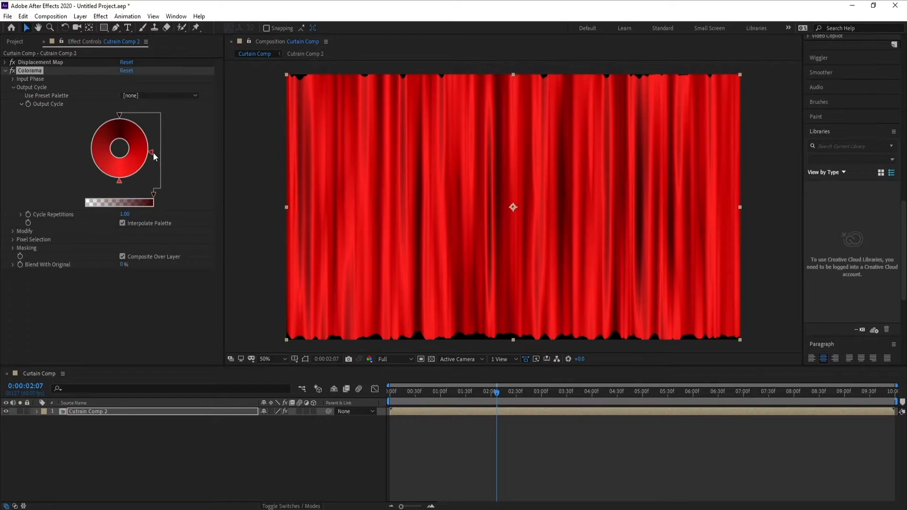
Darken the reds of the Output Cycle wheel's right and bottom stops, and collapse the Colorama settings.
click(154, 156)
double_click(152, 155)
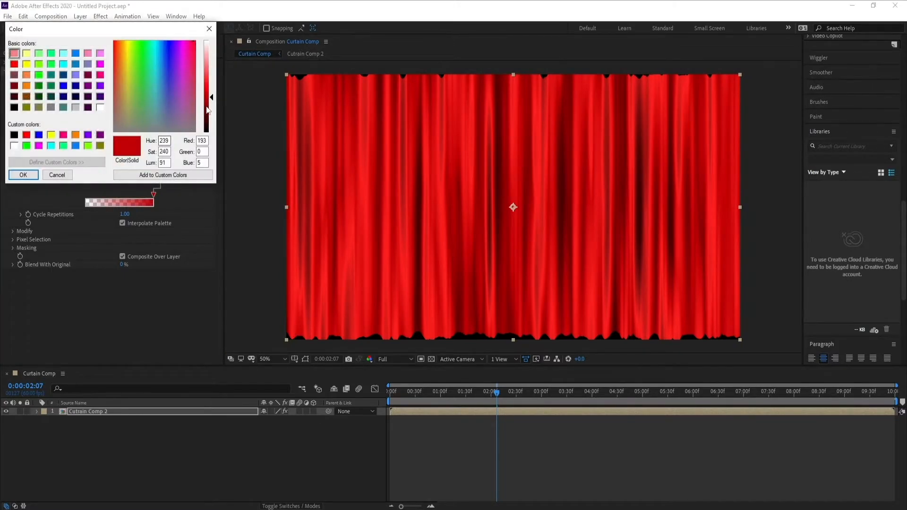
click(31, 176)
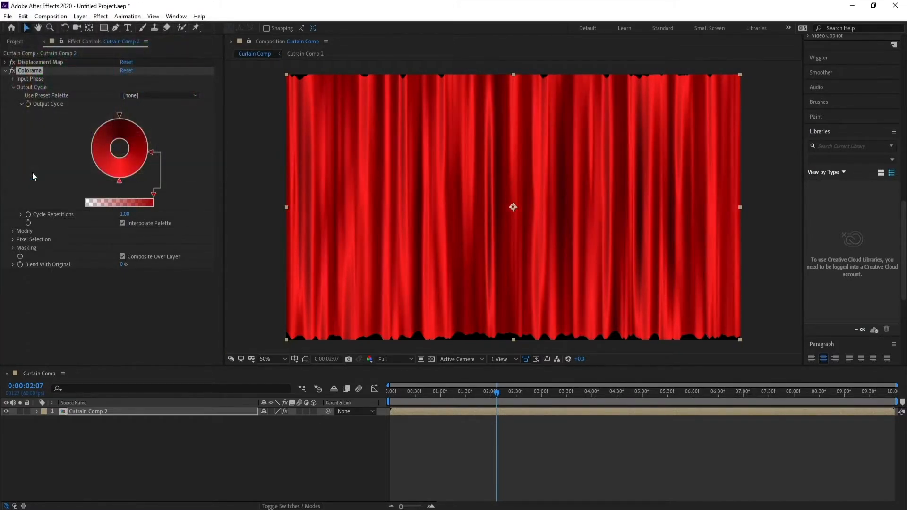
double_click(119, 180)
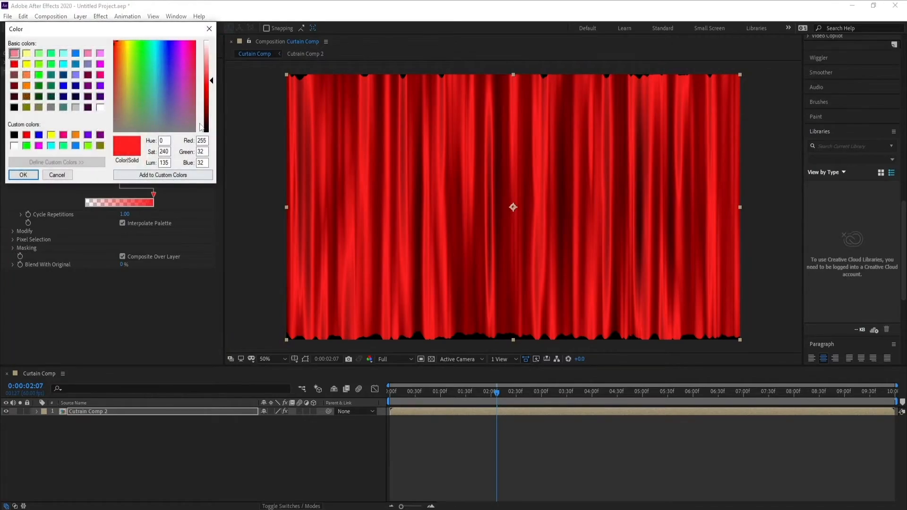
click(25, 173)
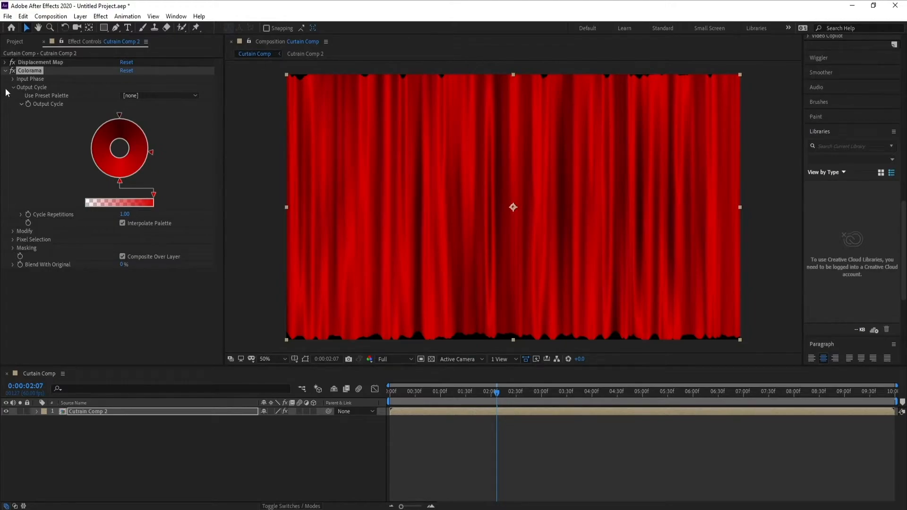
click(4, 71)
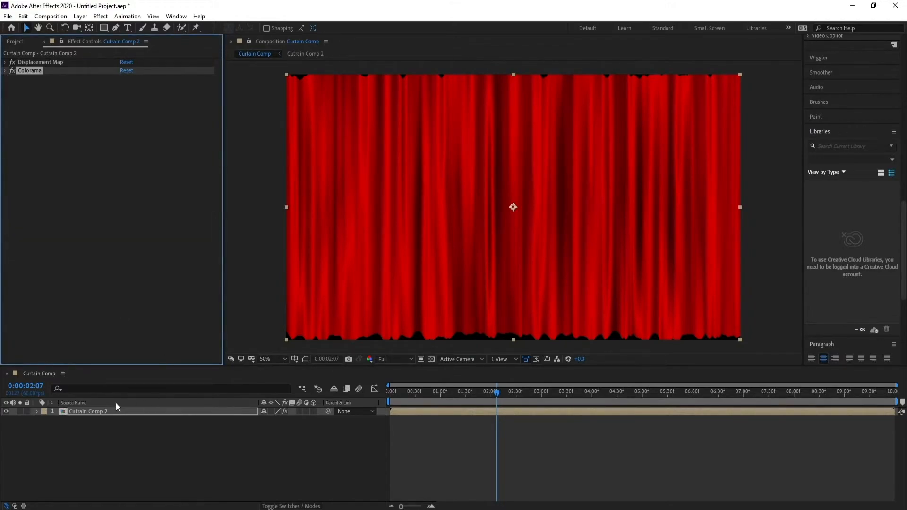
Apply the Bezier Warp effect to the Cutrain Comp 2 layer.
click(89, 412)
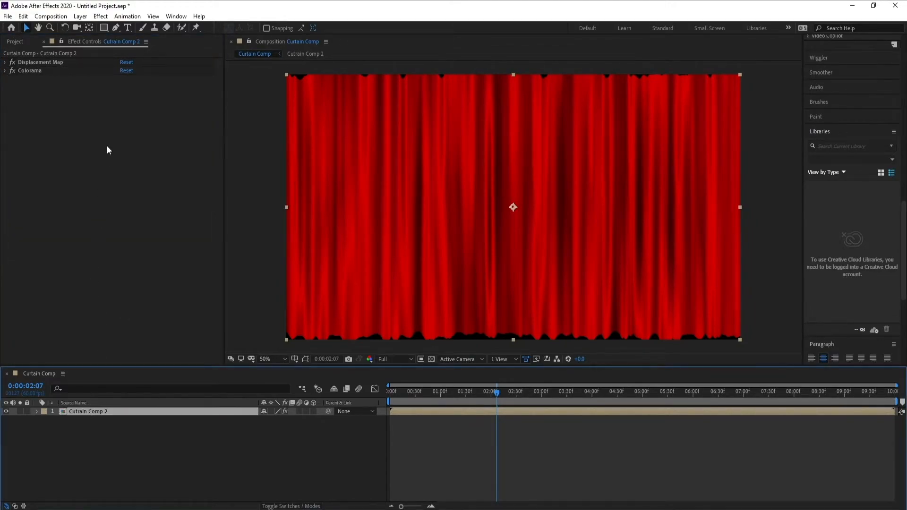
click(100, 17)
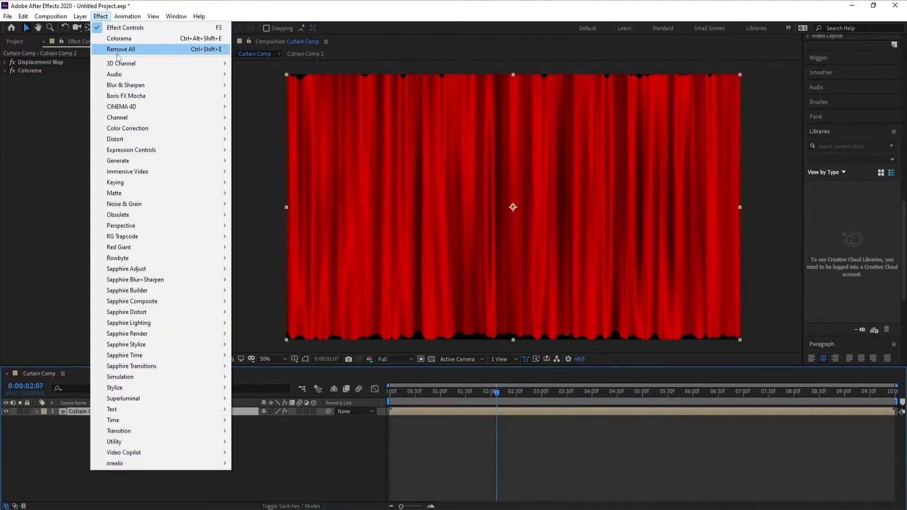
mouse_move(153, 140)
click(265, 139)
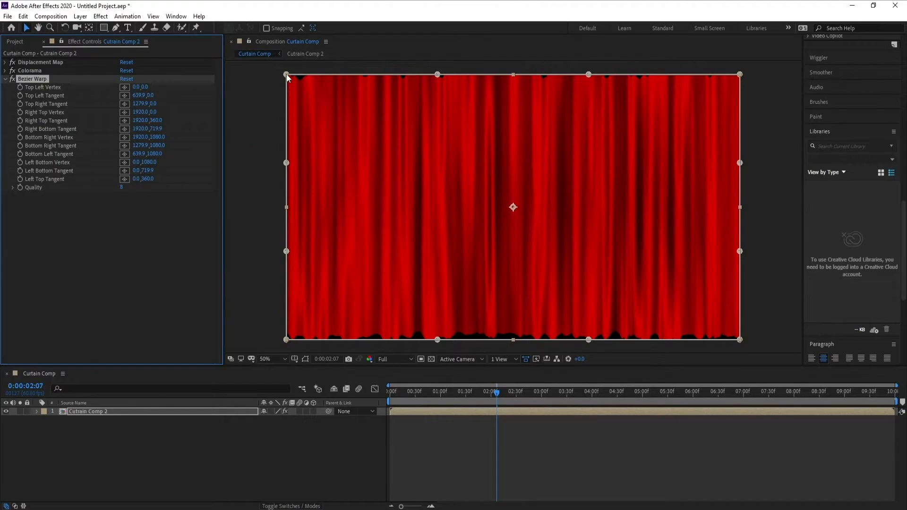
Raise the curtain's top edge above the frame by moving Bezier Warp's four top points up about 22 to 30 px.
drag(286, 75, 285, 67)
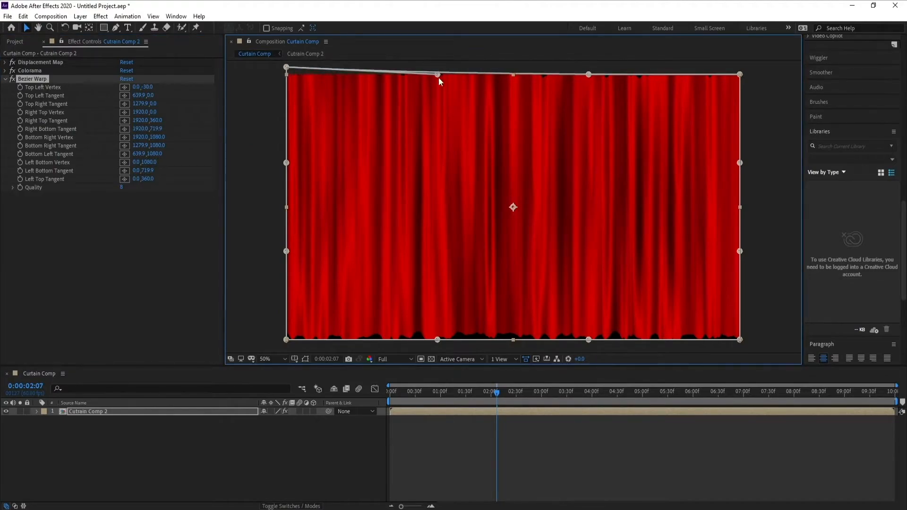
drag(438, 75, 438, 67)
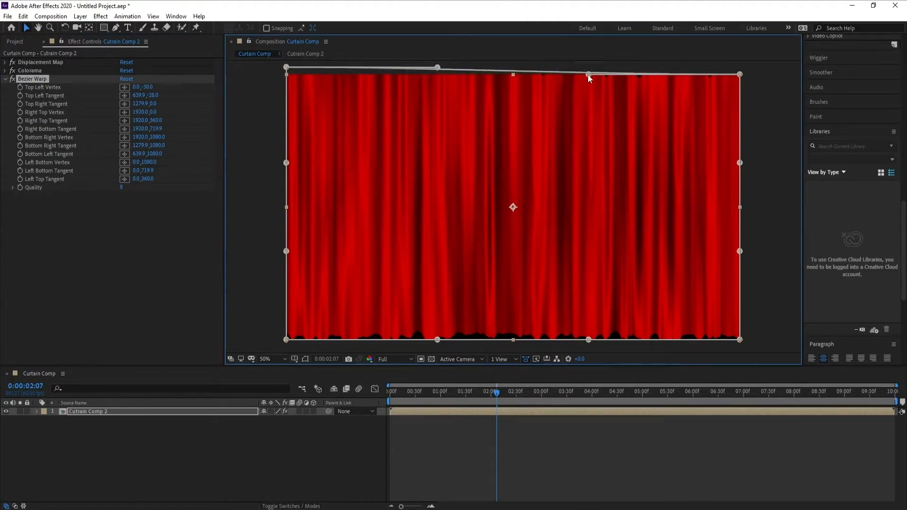
drag(589, 75, 588, 69)
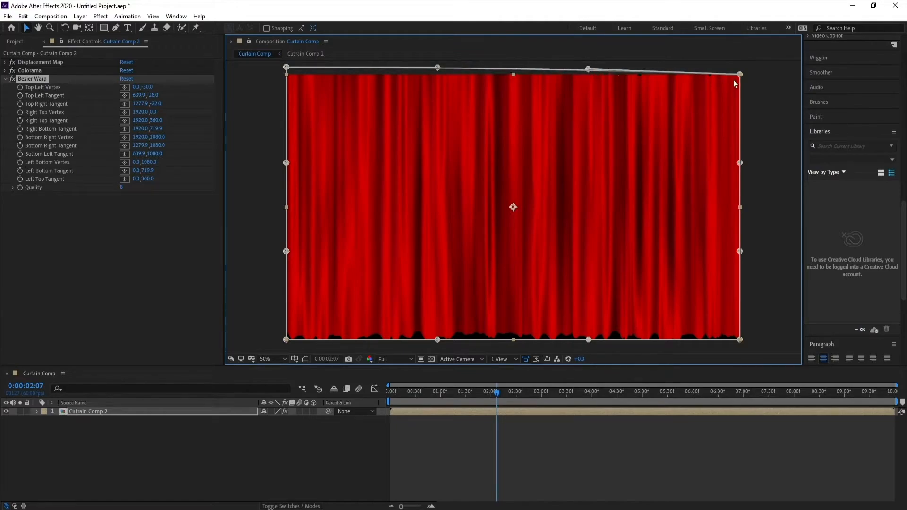
drag(741, 70, 741, 68)
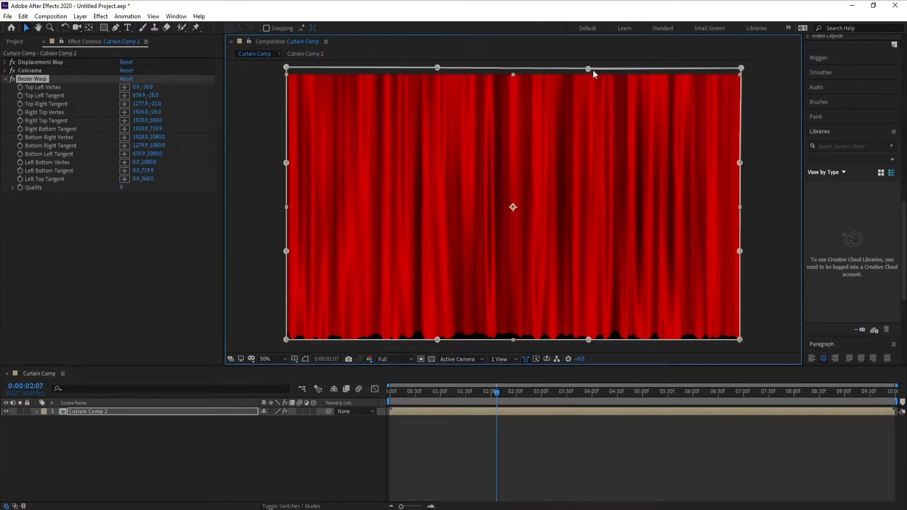
Scrub through the curtain animation, return to 0:00:00:00, and show the Proportional Grid over the composition.
click(477, 396)
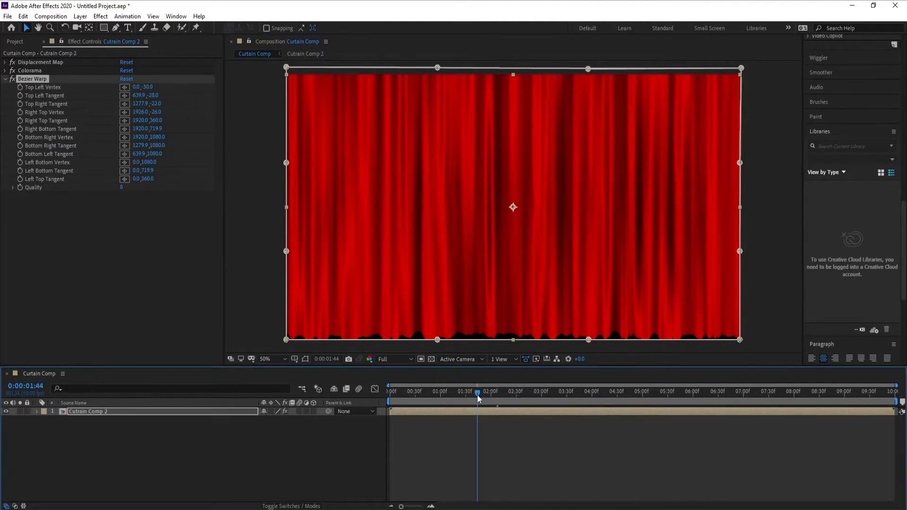
drag(481, 396, 371, 406)
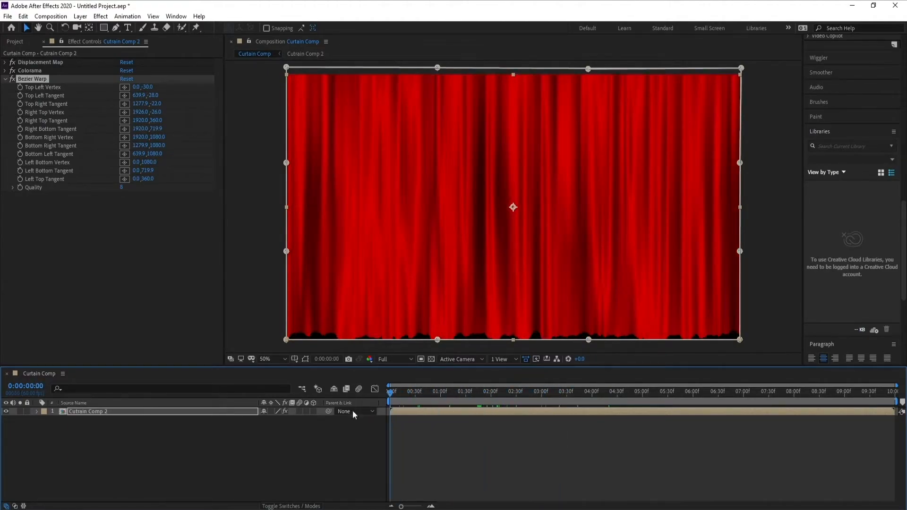
click(294, 358)
click(312, 393)
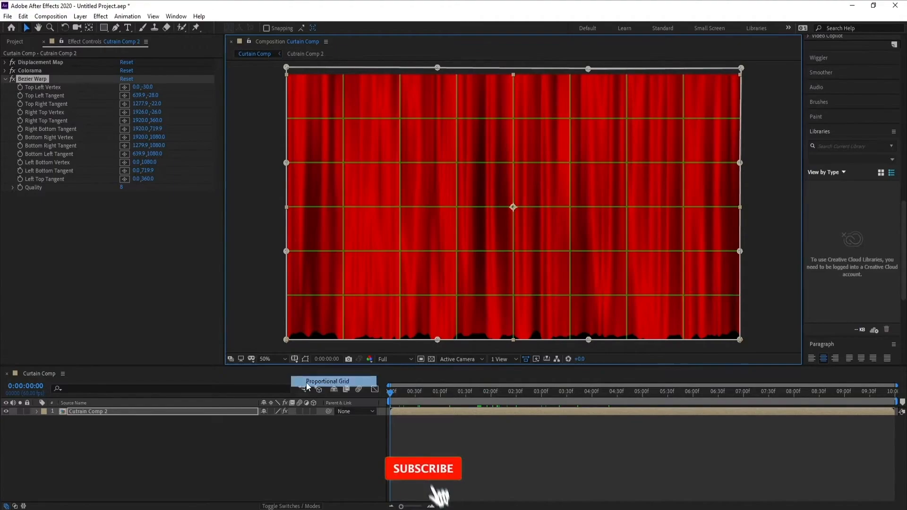
Shift the curtain layer to Position -1, 540 so its edge meets the grid's vertical center line.
click(118, 412)
key(p)
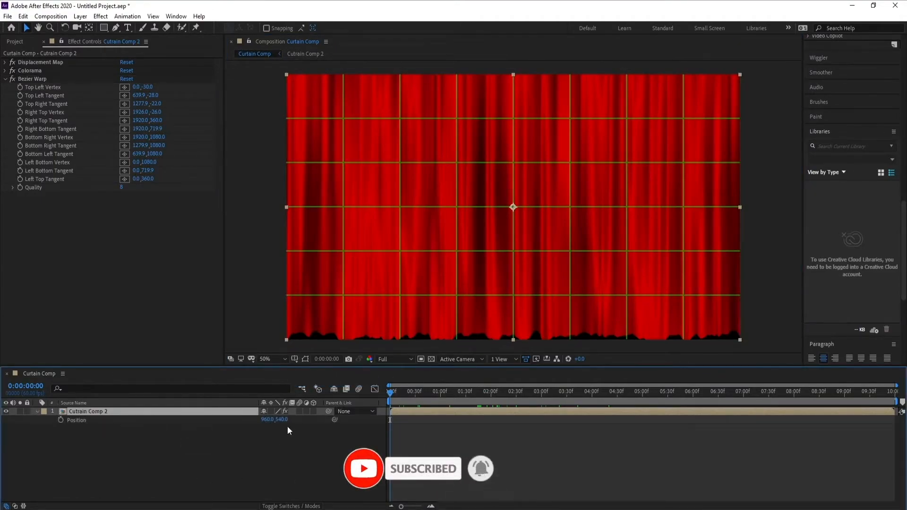
drag(267, 420, 64, 421)
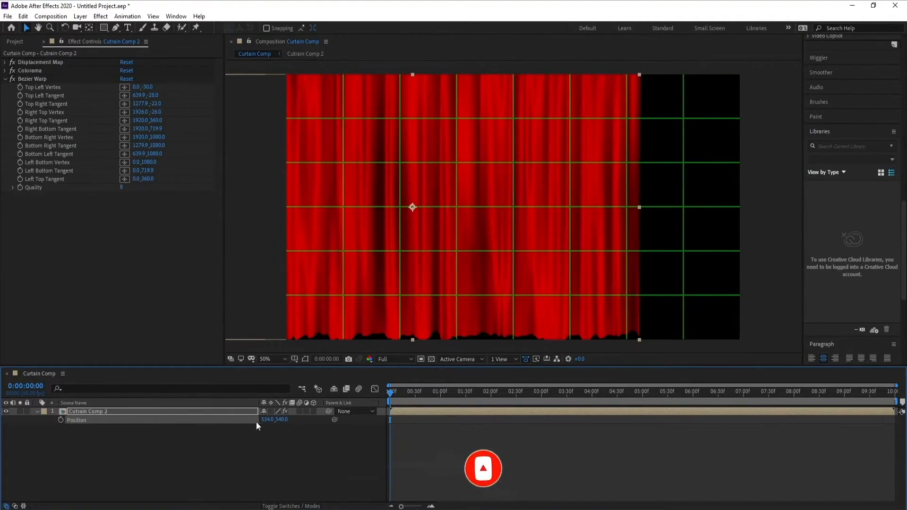
drag(265, 421, 28, 422)
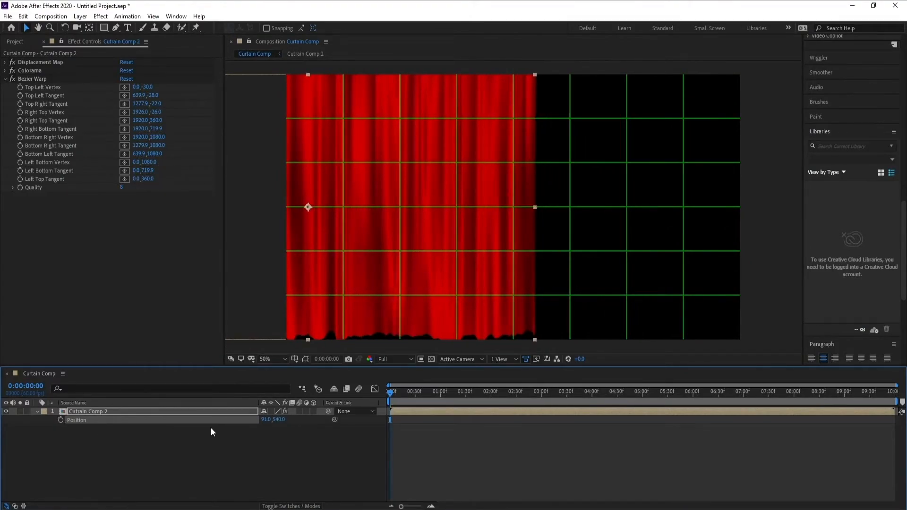
drag(244, 421, 223, 422)
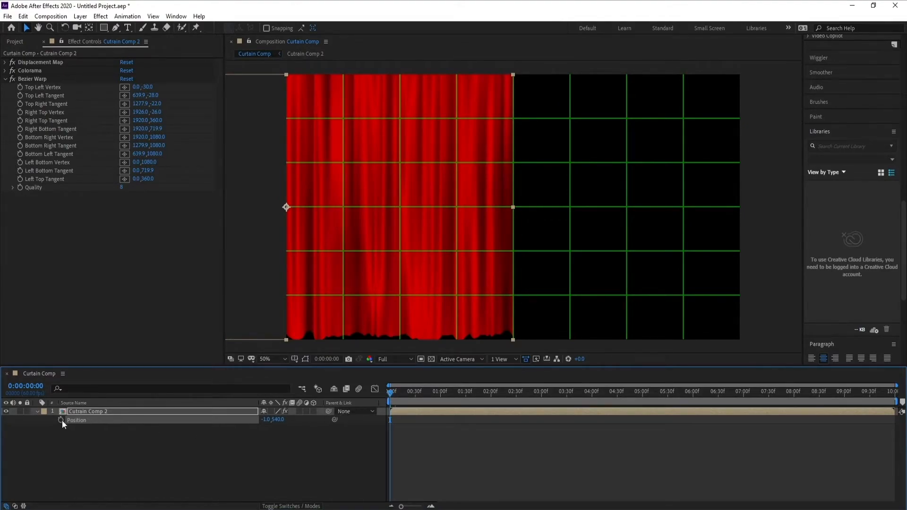
Keyframe all Bezier Warp vertices and tangents of the curtain layer at 0:00:01:00, leaving Quality unanimated.
click(38, 411)
click(37, 411)
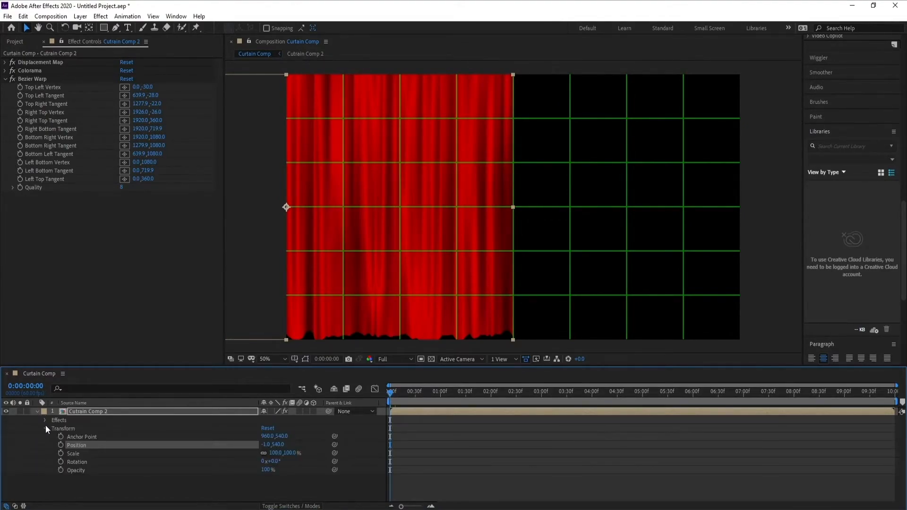
click(45, 425)
click(43, 419)
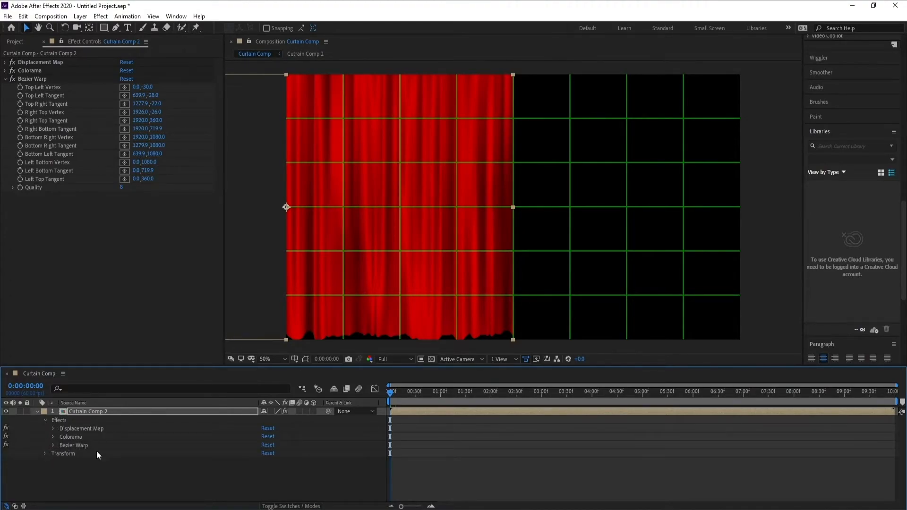
click(53, 445)
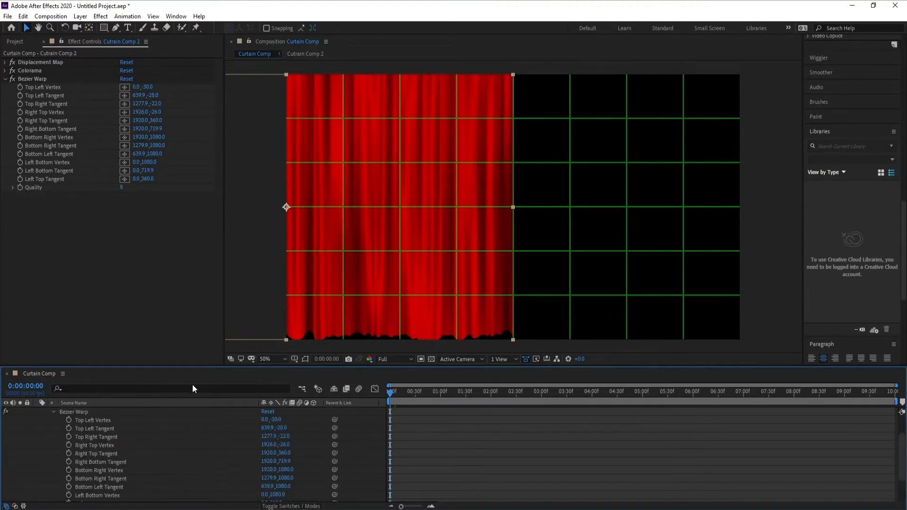
drag(180, 366, 181, 343)
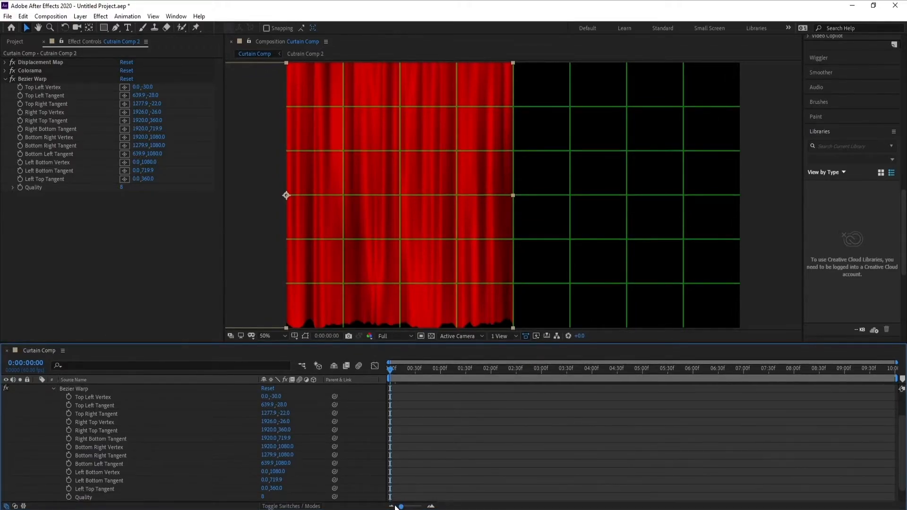
click(441, 373)
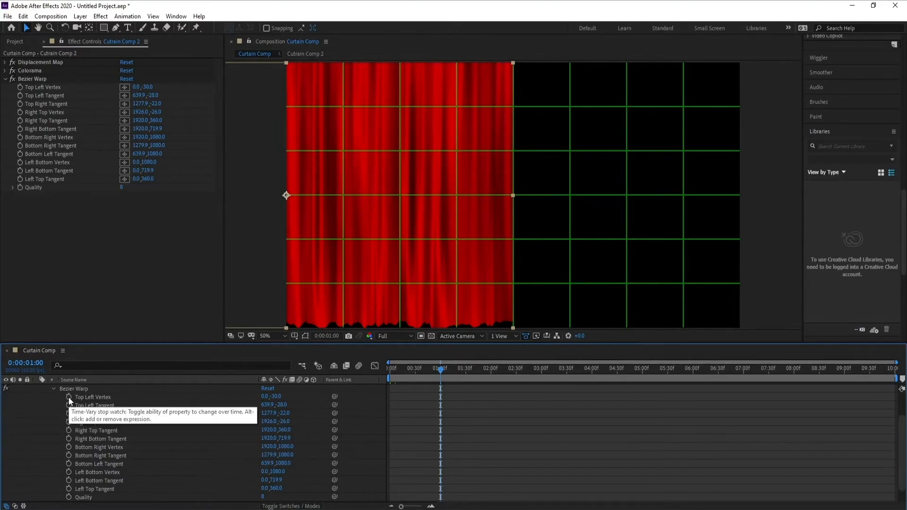
drag(69, 398, 68, 486)
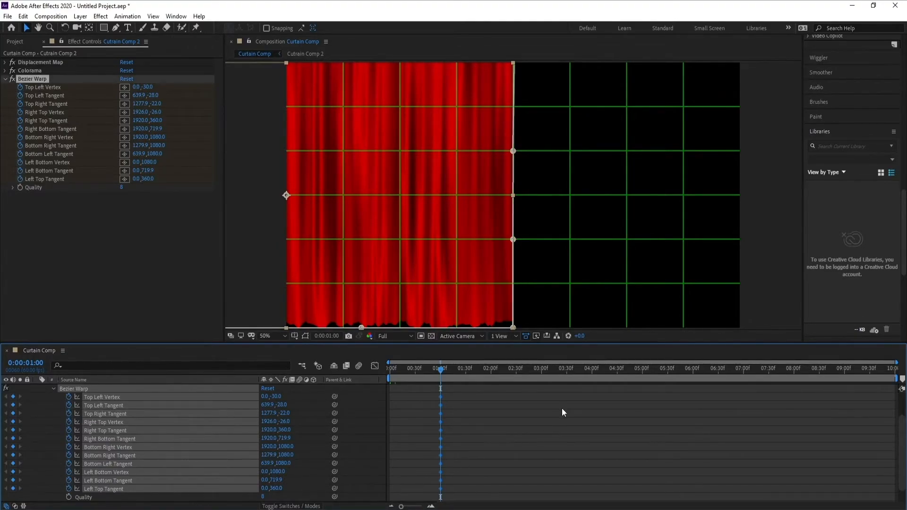
At 0:00:03:00, pull the curtain's upper right inward: Top Right Tangent 987.9, -22, Right Top Vertex 1304, -34, Right Top Tangent 1384, 420.
click(542, 373)
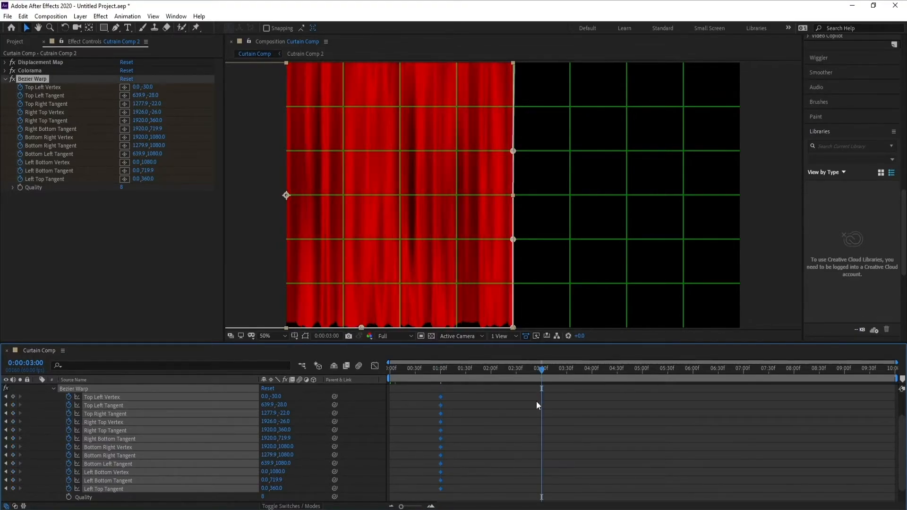
key(h)
scroll(475, 246, up, 2)
key(v)
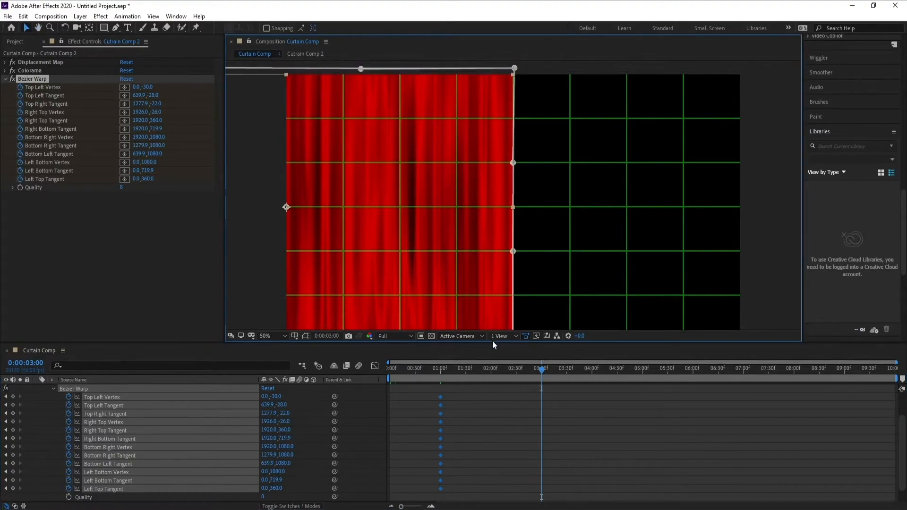
drag(492, 341, 492, 385)
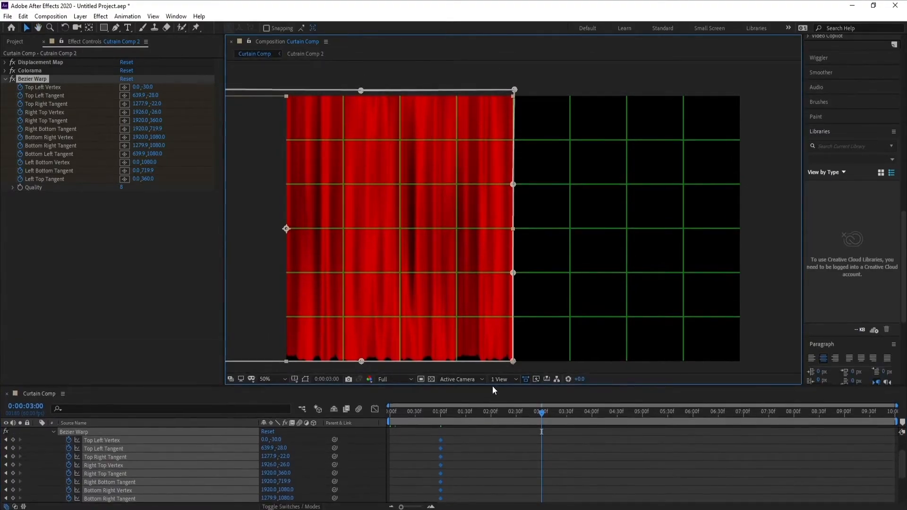
drag(359, 92, 292, 91)
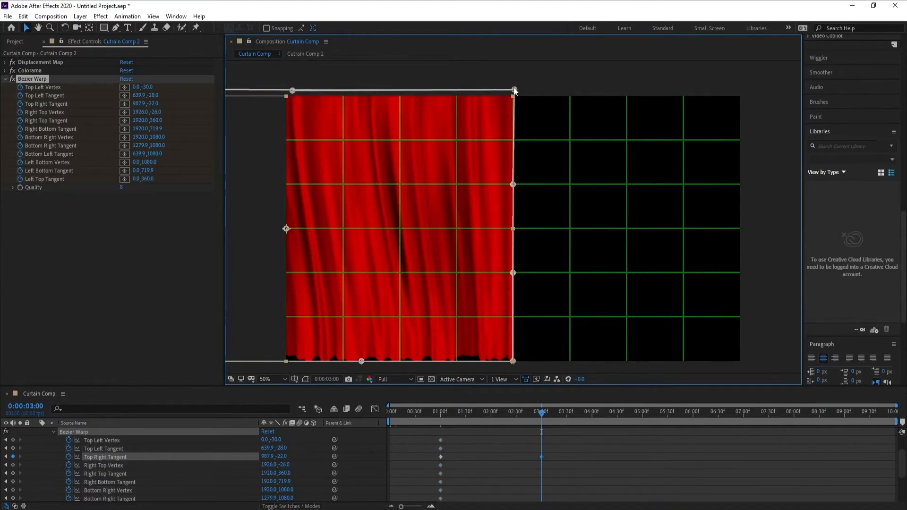
drag(514, 91, 367, 90)
drag(513, 185, 389, 201)
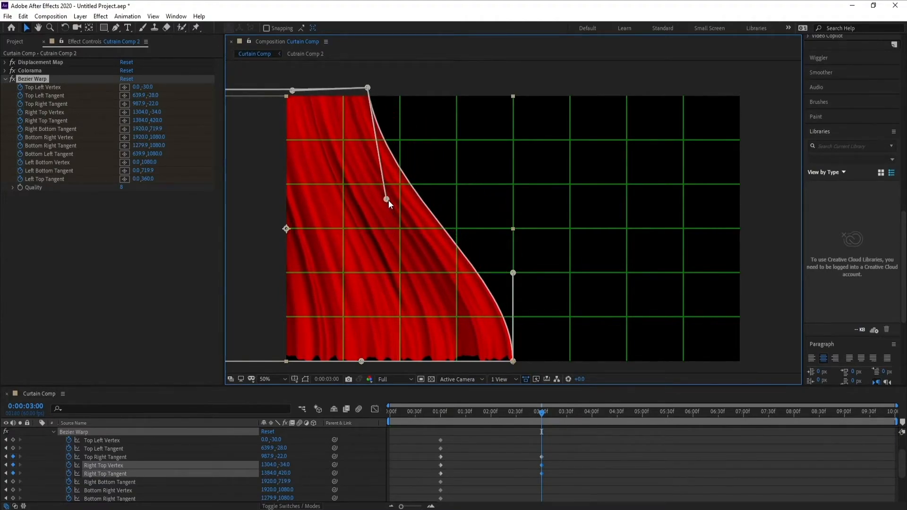
Set the preview resolution to Third and preview the curtain opening from about 0:00:01:02.
click(441, 412)
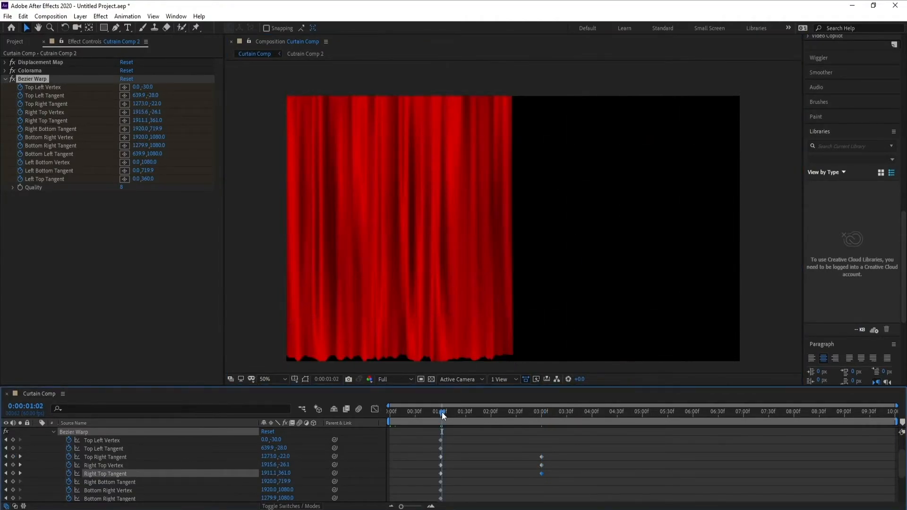
click(398, 379)
click(398, 423)
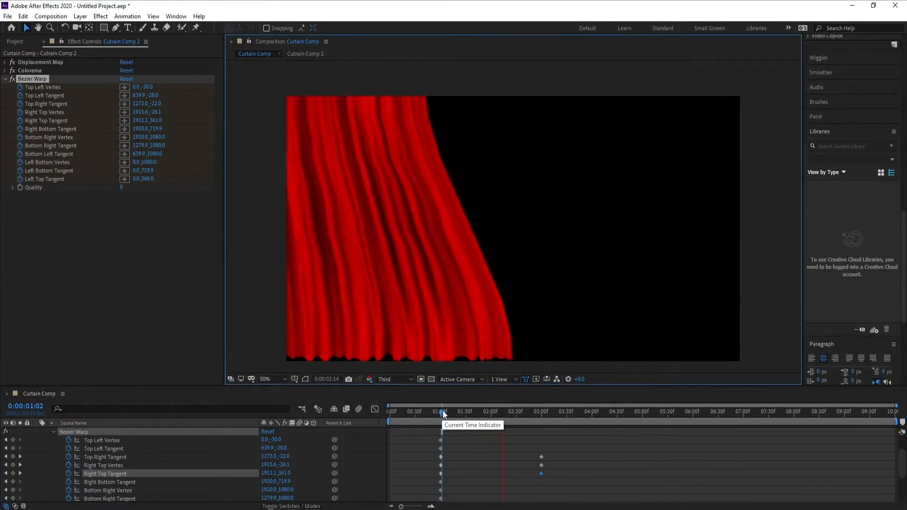
click(444, 412)
key(space)
key(space)
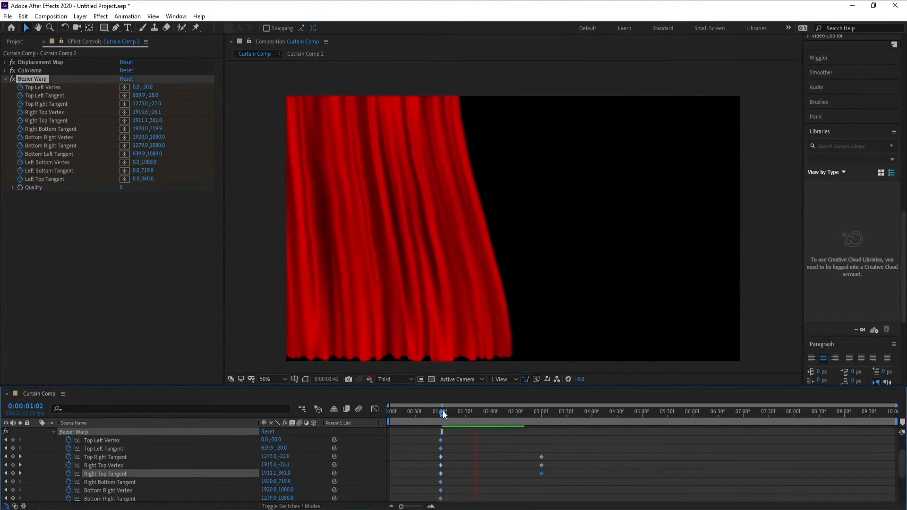
key(space)
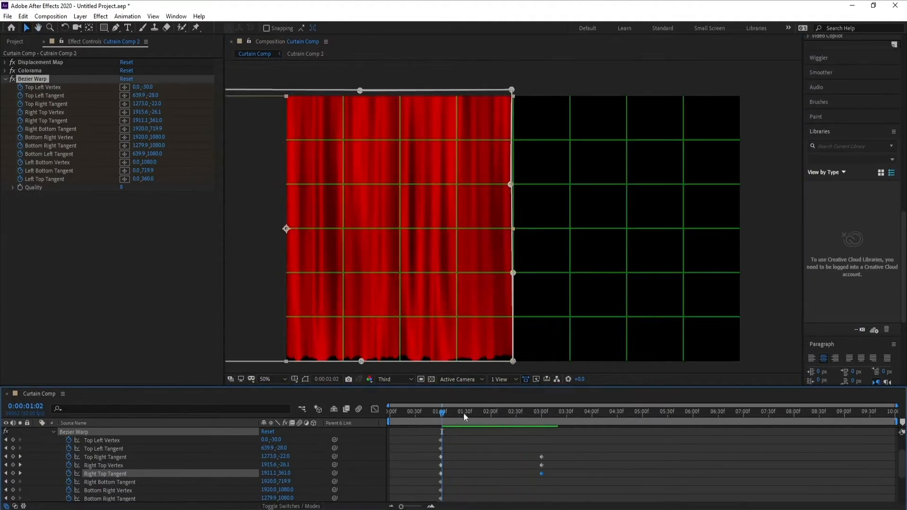
At 0:00:03:00, pull the lower right inward: Bottom Right Tangent 865.9, 1074, Bottom Right Vertex 1450, 1090, Right Bottom Tangent 1306, 665.9.
click(544, 412)
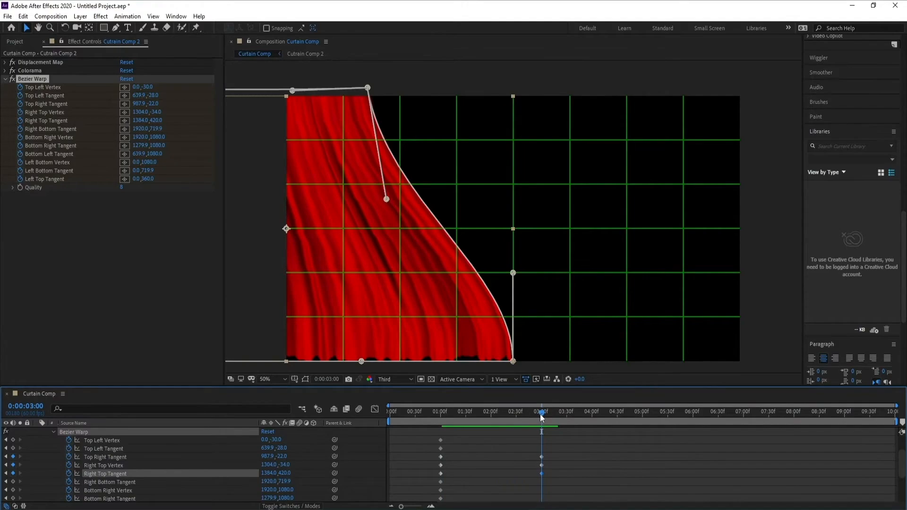
mouse_move(403, 507)
mouse_down()
mouse_move(424, 507)
mouse_move(398, 506)
mouse_up()
drag(362, 361, 265, 360)
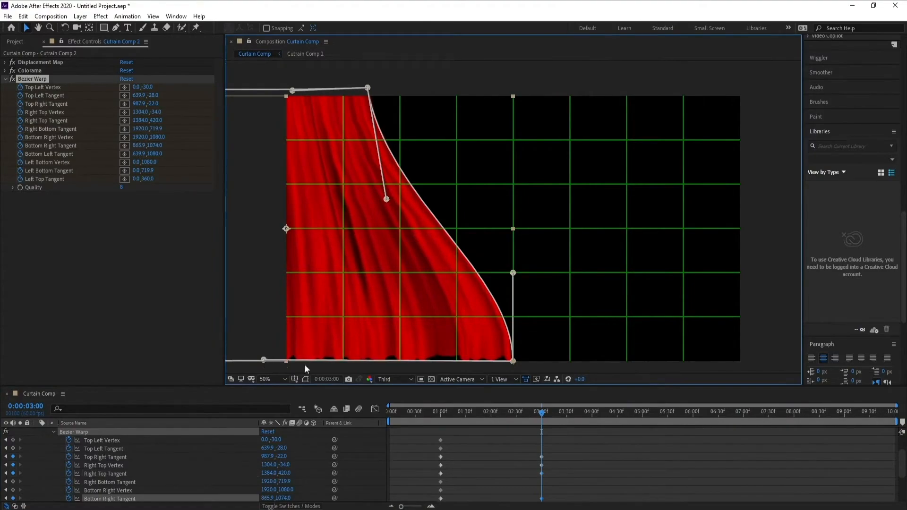
drag(514, 362, 402, 364)
drag(514, 273, 371, 263)
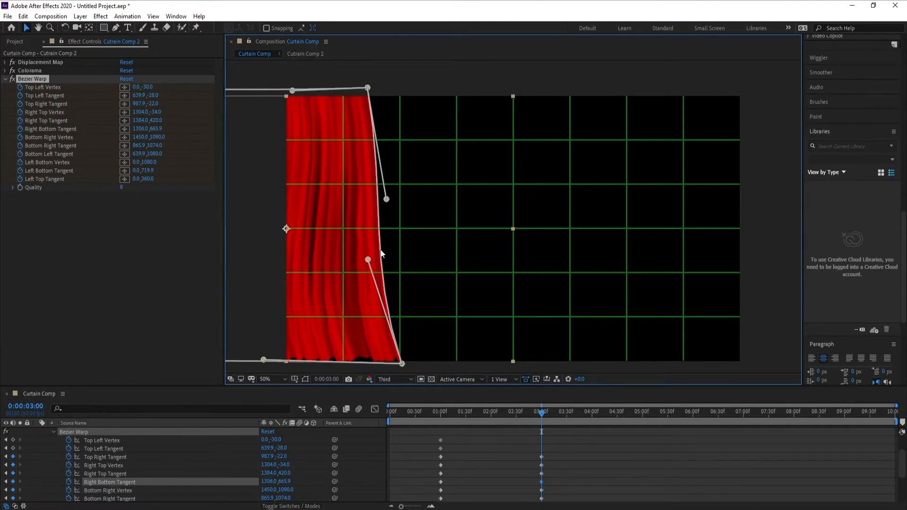
Straighten the curtain's right edge: Right Top Tangent 1286, 418, Right Bottom Tangent 1324, 665.9, Bottom Right Vertex 1300, 1096, Bottom Right Tangent 851.9, 1078.
drag(384, 203, 372, 201)
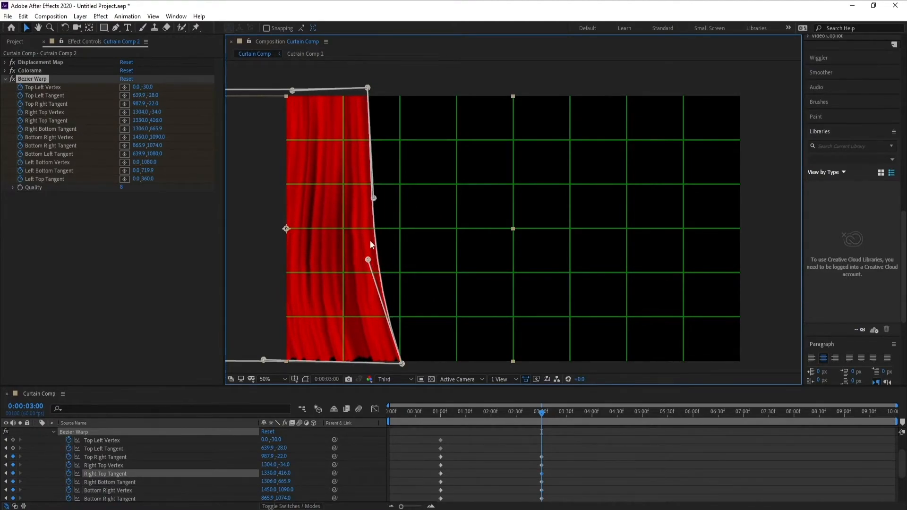
drag(369, 261, 373, 261)
drag(261, 362, 263, 362)
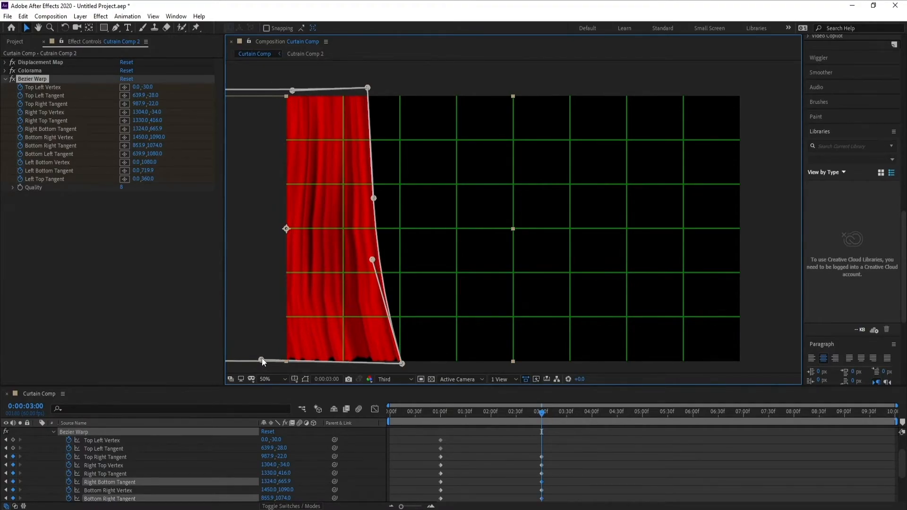
drag(402, 364, 367, 365)
drag(374, 198, 363, 199)
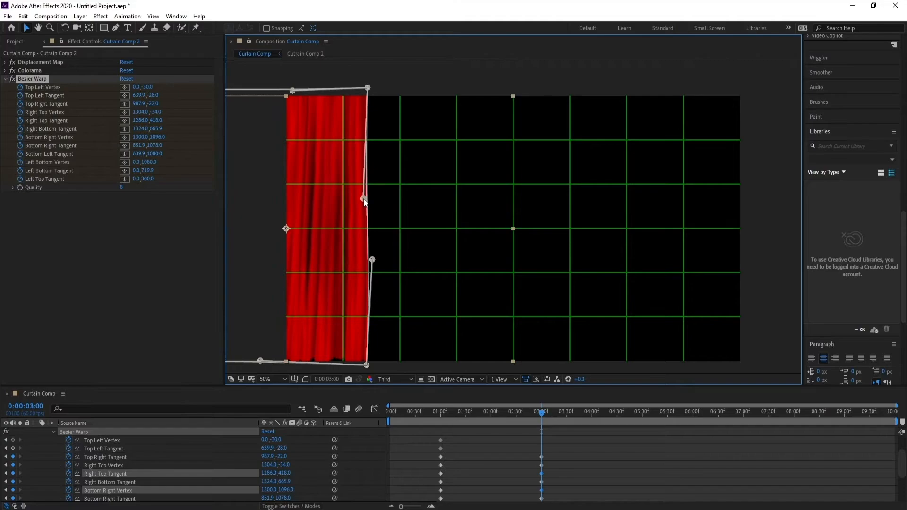
At 0:00:03:00, set Right Bottom Tangent to 1304, 665.9 and Right Top Vertex to 1316, -30, and preview the opening from 0:00:00:58.
drag(373, 259, 368, 259)
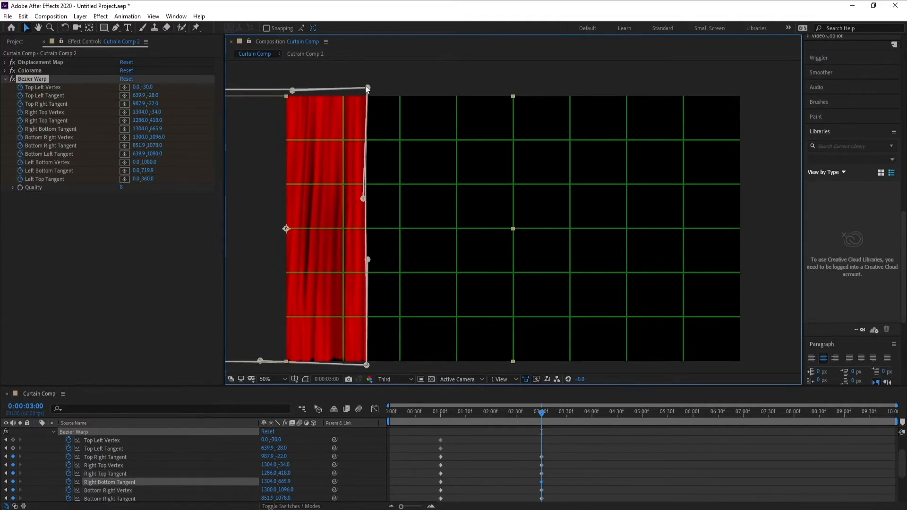
drag(367, 88, 370, 89)
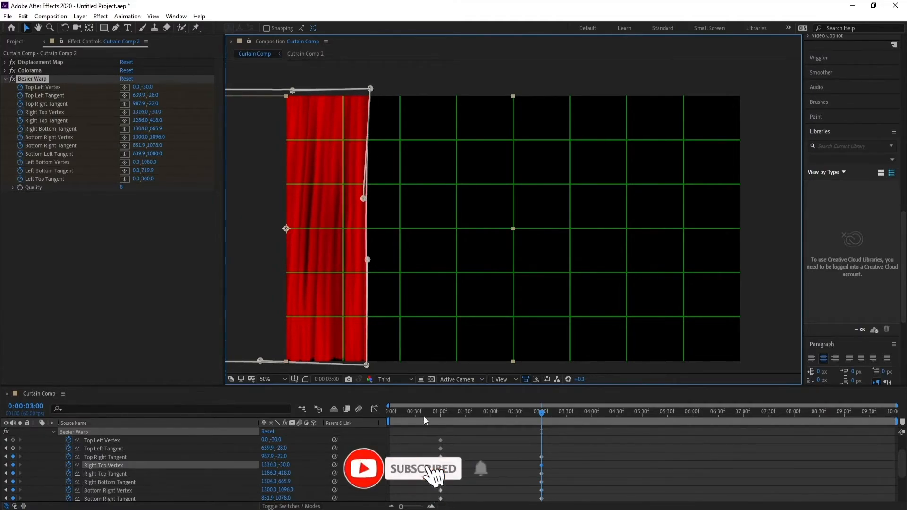
click(439, 412)
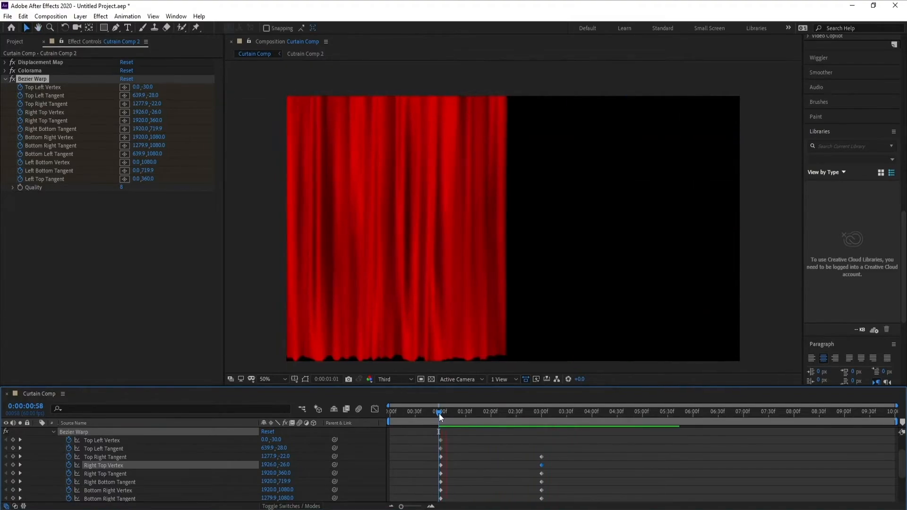
key(space)
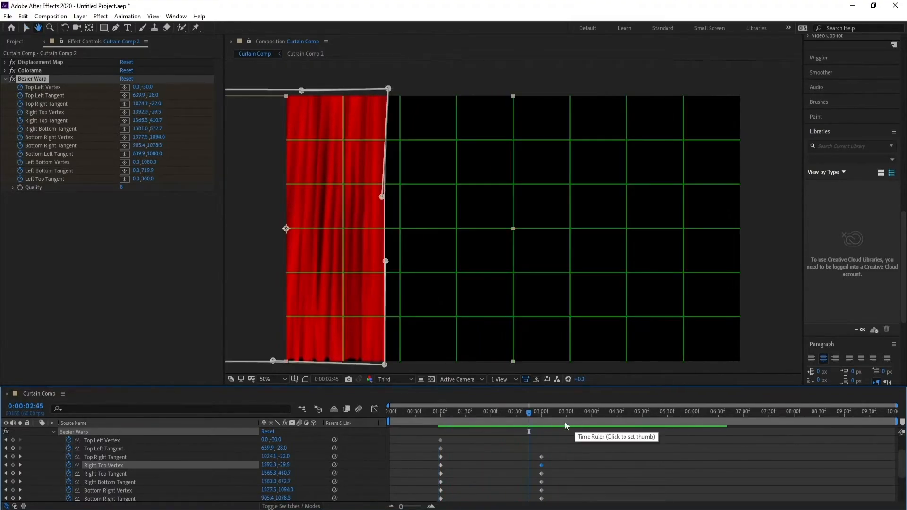
At 0:00:03:00, pull the lower right edge inward: Bottom Right Vertex 1260, 1096, Bottom Right Tangent 827.9, 1078, Right Top Tangent 1268, 422, Right Bottom Tangent 1282, 665.9.
drag(532, 413, 545, 413)
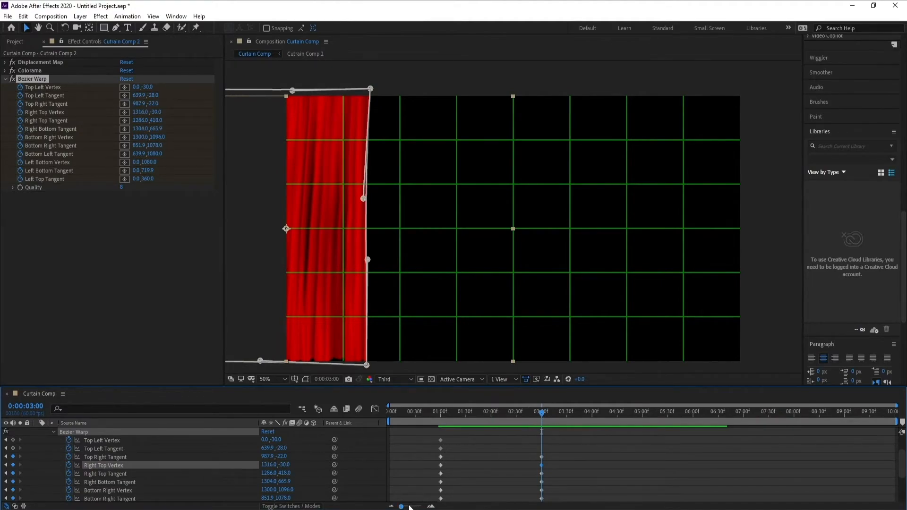
mouse_move(401, 507)
mouse_down()
mouse_move(419, 507)
mouse_move(401, 508)
mouse_up()
drag(364, 364, 357, 365)
drag(261, 361, 255, 360)
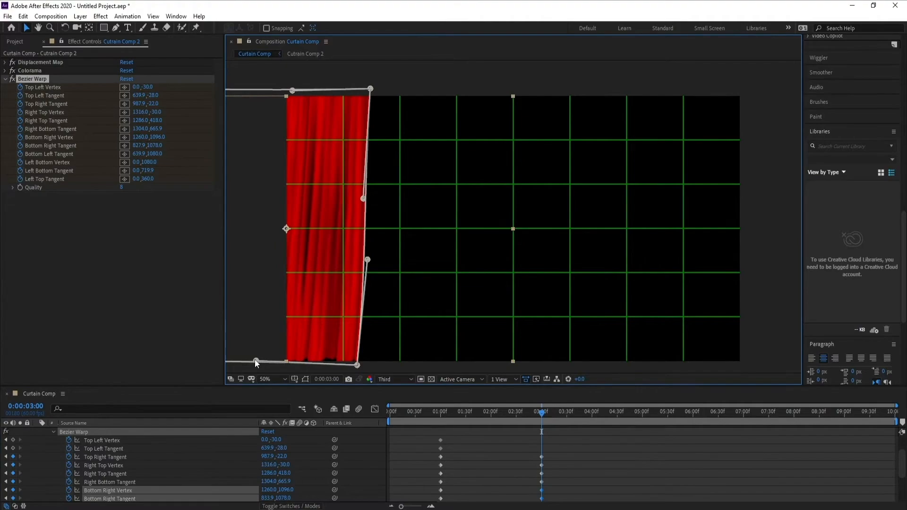
drag(360, 201, 357, 200)
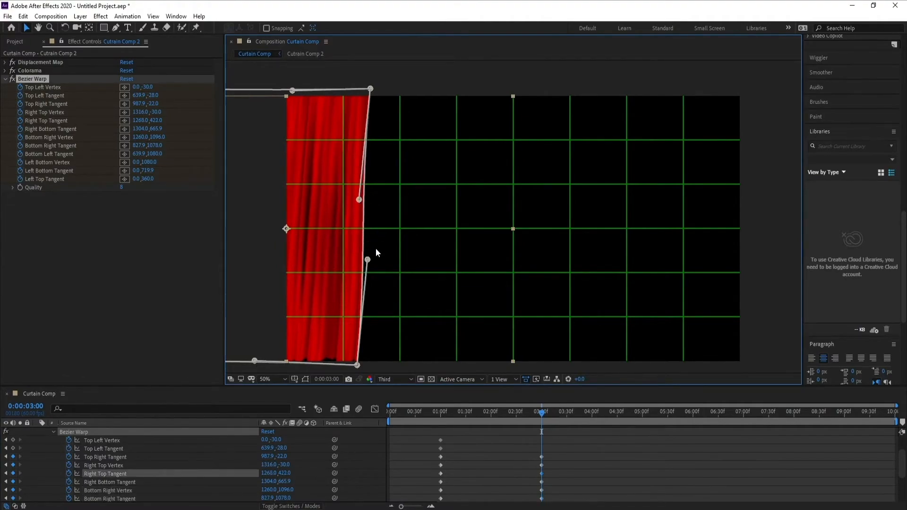
drag(368, 260, 362, 260)
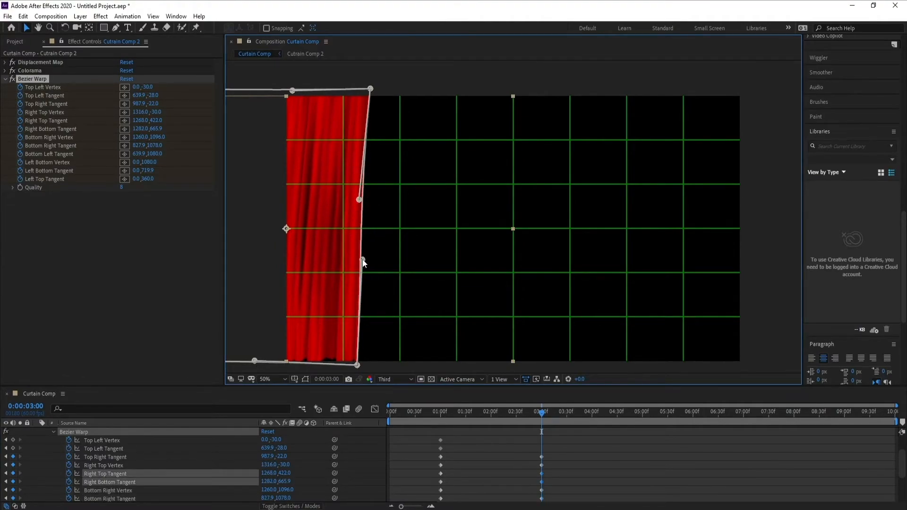
Preview the curtain opening from 0:00:00:58 and stop at 0:00:04:06.
click(438, 415)
key(space)
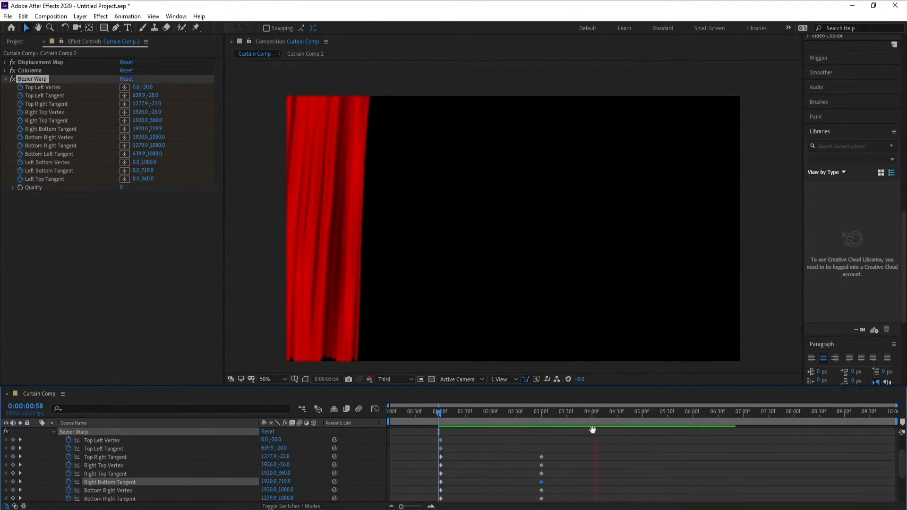
key(space)
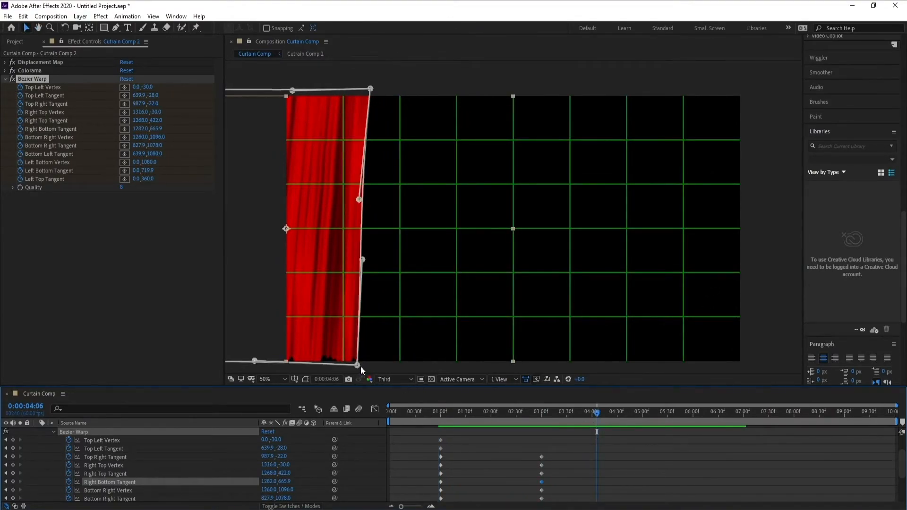
At 0:00:04:06, swing the right edge outward: Right Bottom Tangent 1436, 637.9, Right Top Tangent 1404, 428, Right Top Vertex 1418, -28, Top Right Tangent 1059.9, -24.
drag(359, 365, 390, 367)
drag(363, 260, 399, 254)
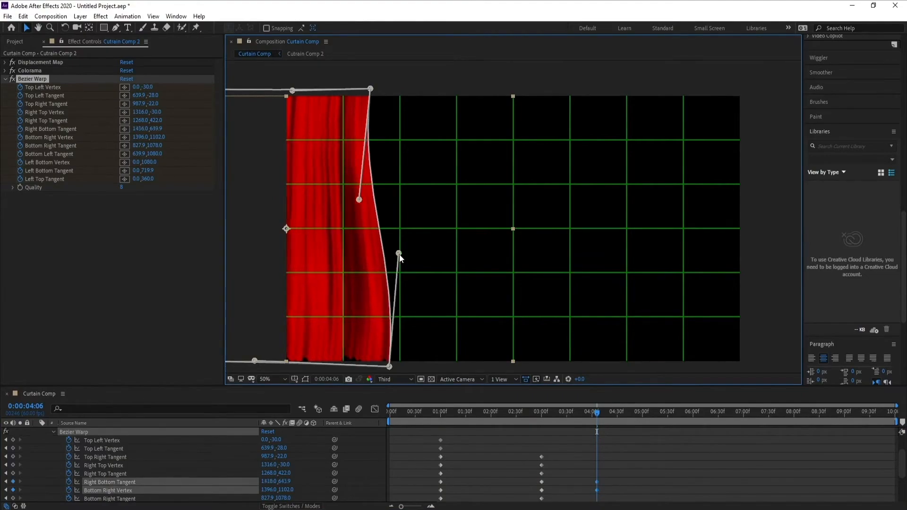
drag(360, 200, 392, 204)
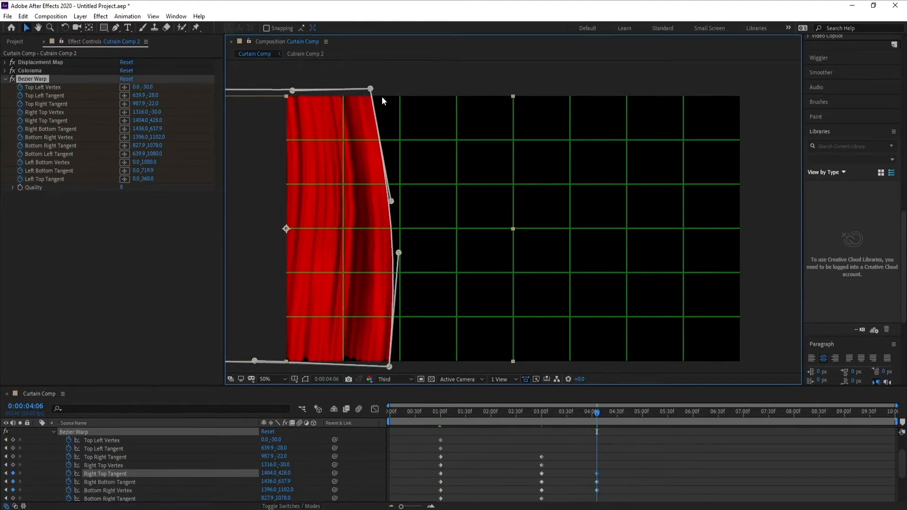
drag(370, 89, 394, 89)
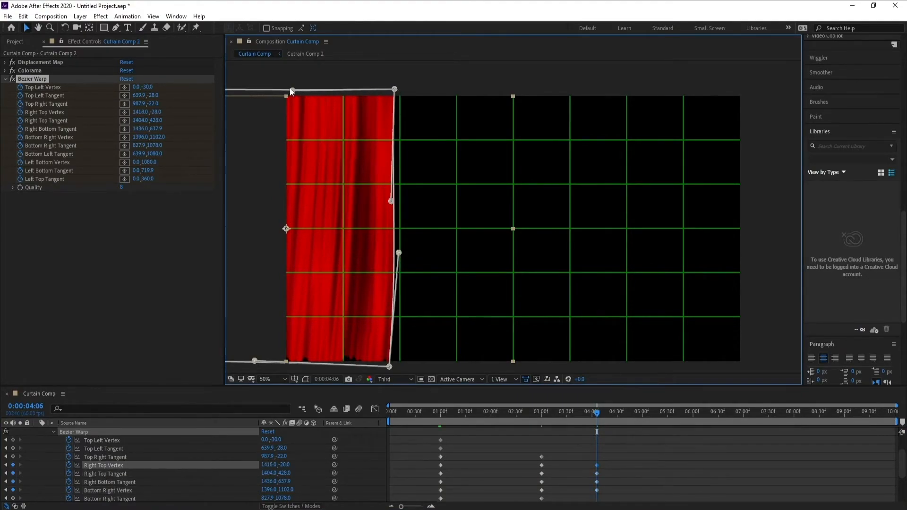
drag(292, 91, 309, 90)
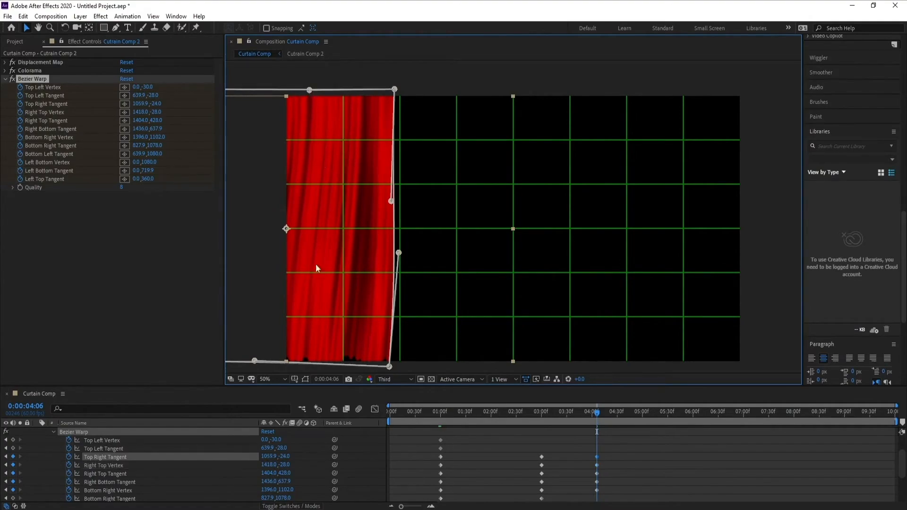
At 0:00:04:06, widen the curtain's lower right: Bottom Right Tangent 879.9, 1076 and Bottom Right Vertex 1416, 1098.
click(252, 367)
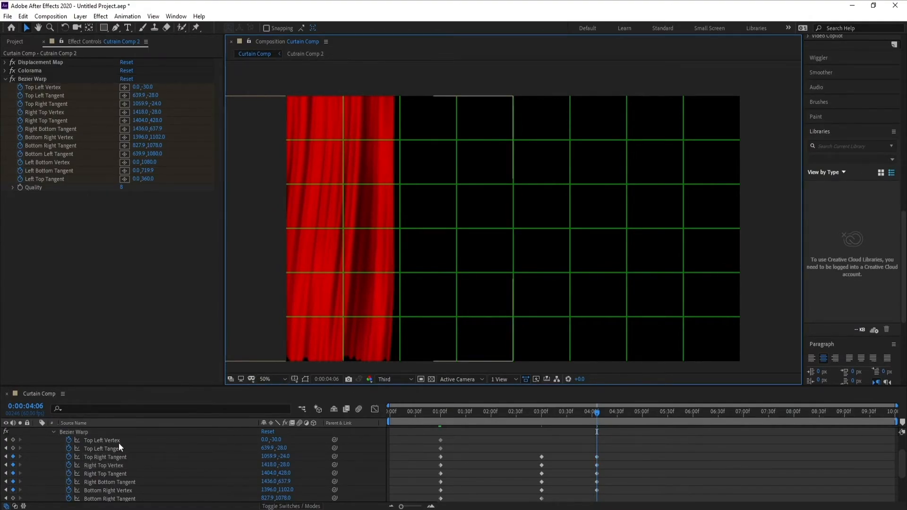
click(36, 78)
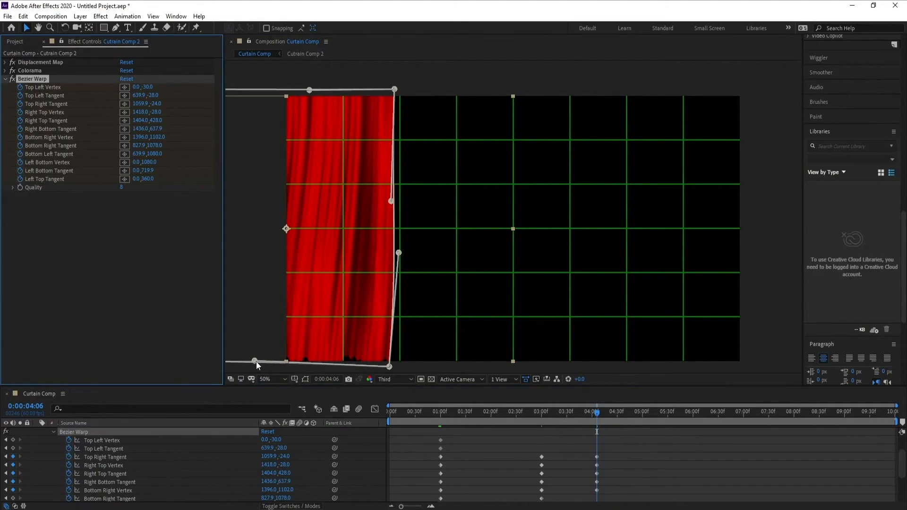
drag(256, 362, 267, 361)
drag(392, 371, 397, 368)
Preview the curtain's opening and outward swing from 0:00:01:00, replaying it from 0:00:01:17.
click(440, 414)
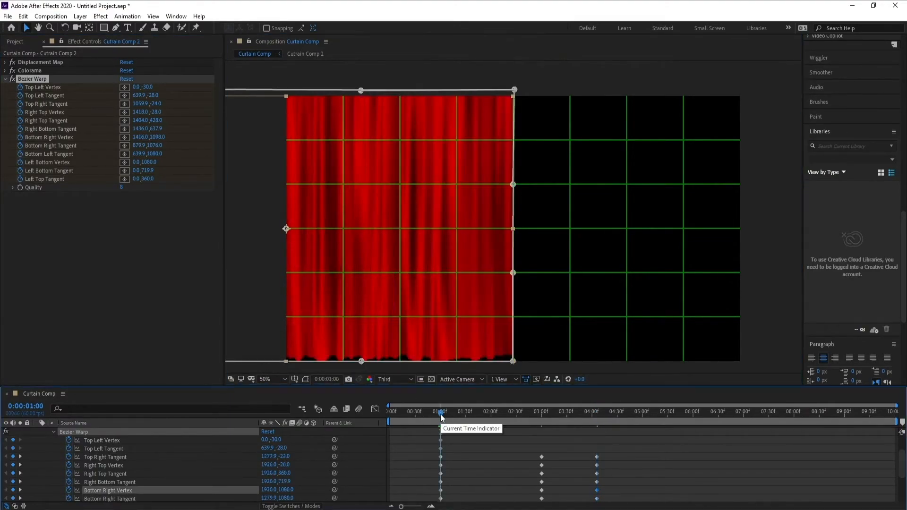
key(space)
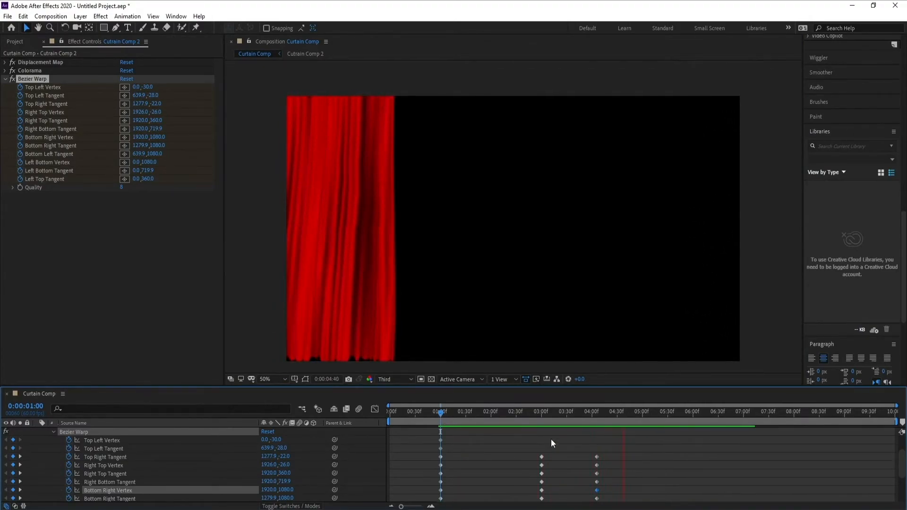
key(space)
key(space)
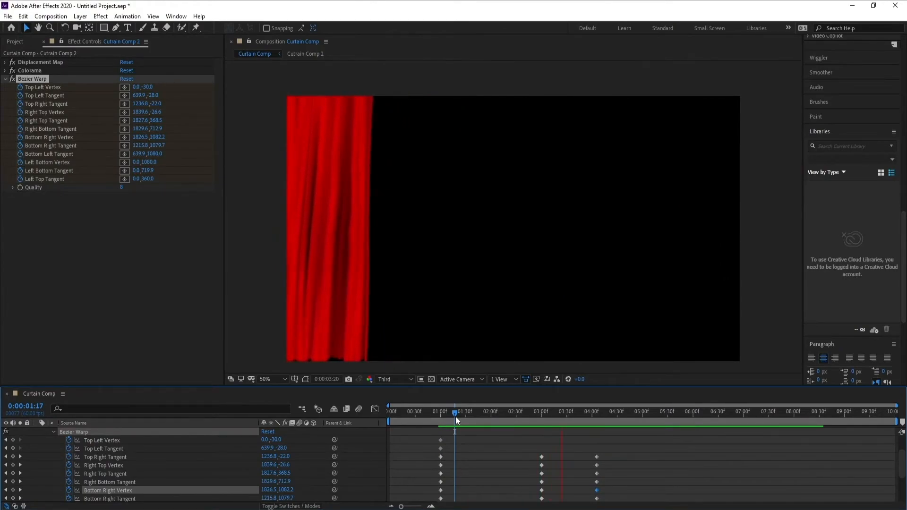
key(space)
At 0:00:04:52, swing the right edge inward: Right Bottom Tangent 1354, 627.9, Right Top Tangent 1334, 424, Right Top Vertex 1392, -28, Bottom Right Vertex 1310, 1092.
drag(634, 412, 635, 411)
drag(395, 367, 375, 367)
drag(400, 253, 377, 250)
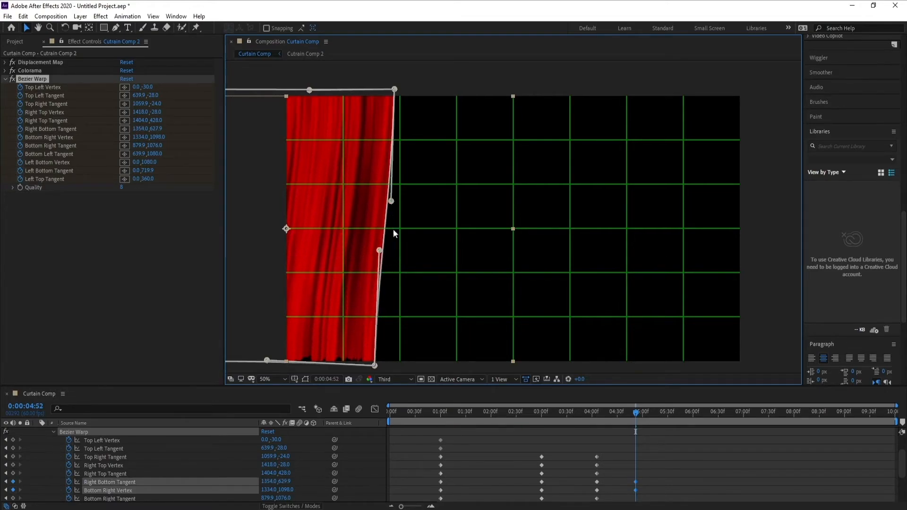
drag(391, 201, 372, 196)
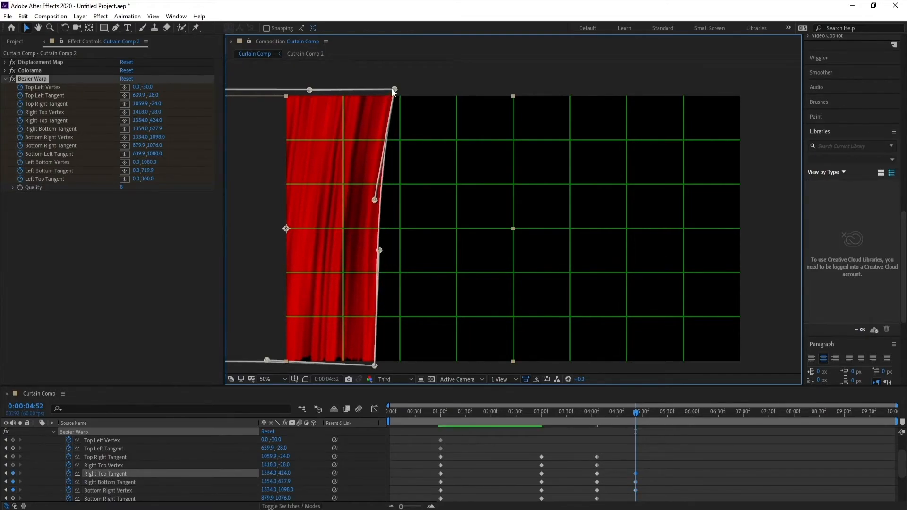
drag(395, 90, 388, 89)
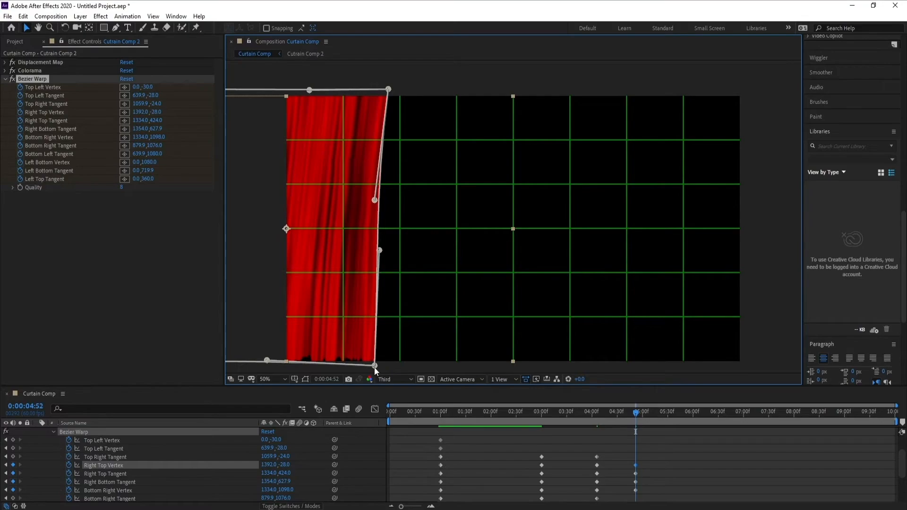
drag(375, 366, 370, 366)
Preview from 0:00:02:28 and move the four Bezier Warp keyframes at 0:00:04:52 to about 0:00:05:20.
drag(518, 413, 514, 412)
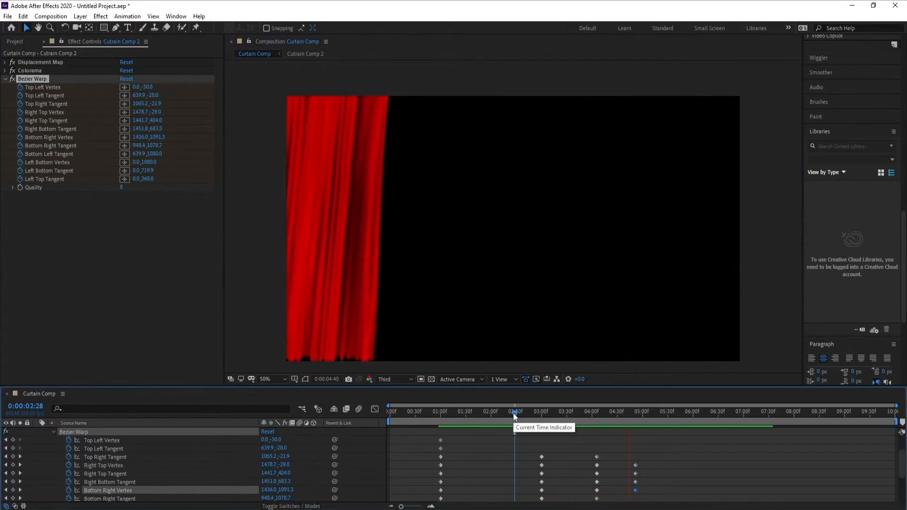
key(space)
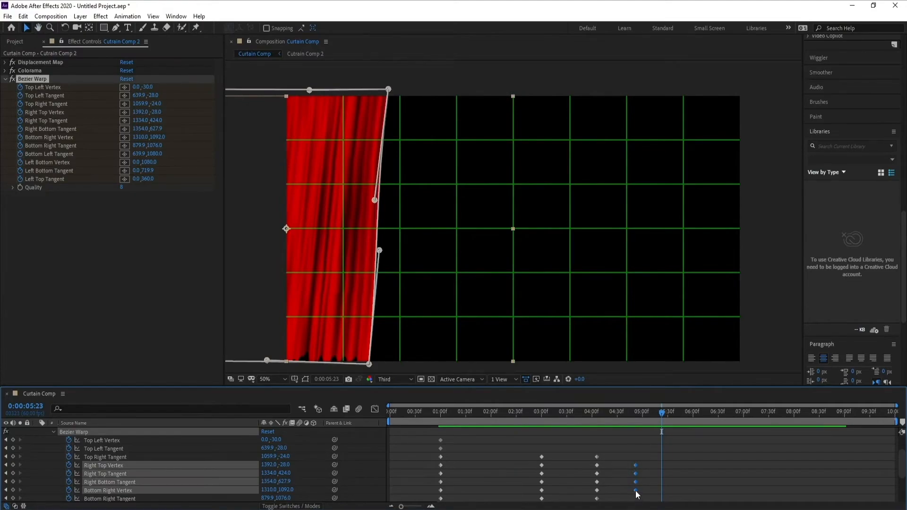
drag(637, 491, 660, 490)
Preview the retimed curtain swing from 0:00:02:41 and stop at 0:00:06:31.
click(525, 414)
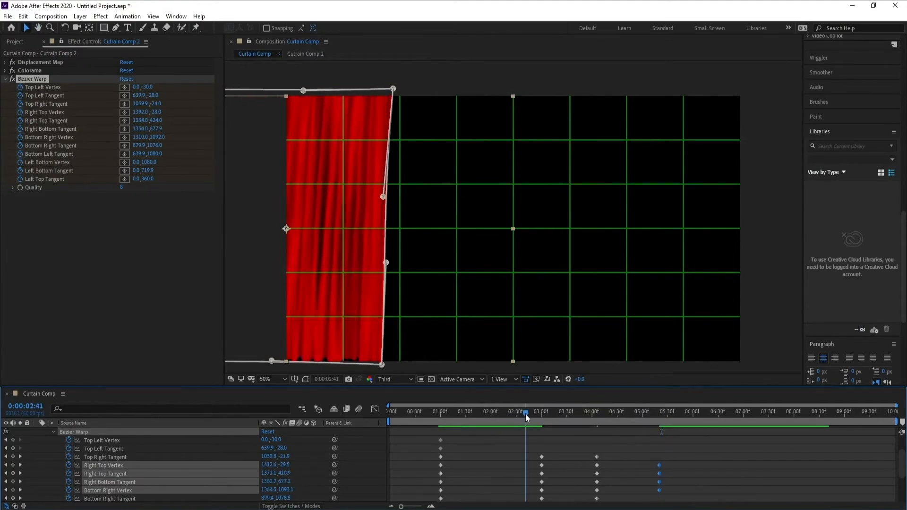
key(space)
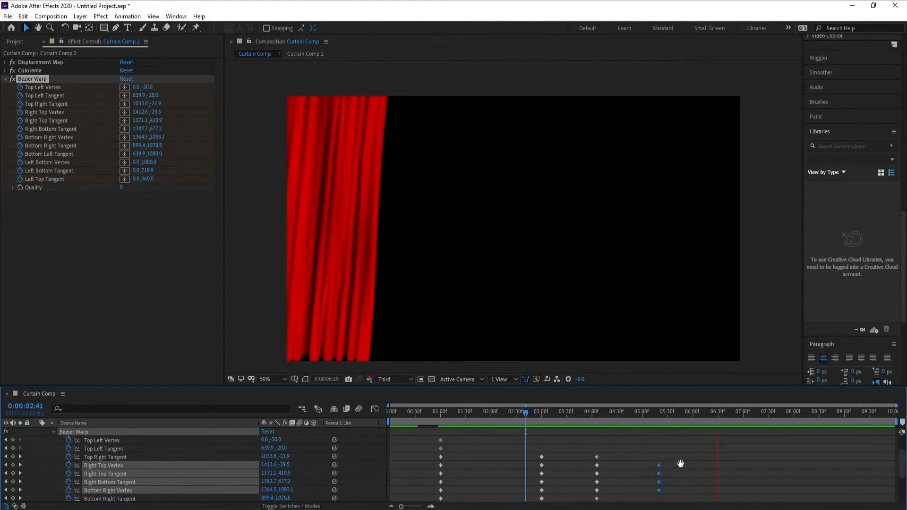
key(space)
At 0:00:06:31, straighten the right edge: Bottom Right Vertex 1384, 1090, Right Bottom Tangent 1384, 619.9, Right Top Tangent 1382, 426, Right Top Vertex 1384, -32.
click(378, 365)
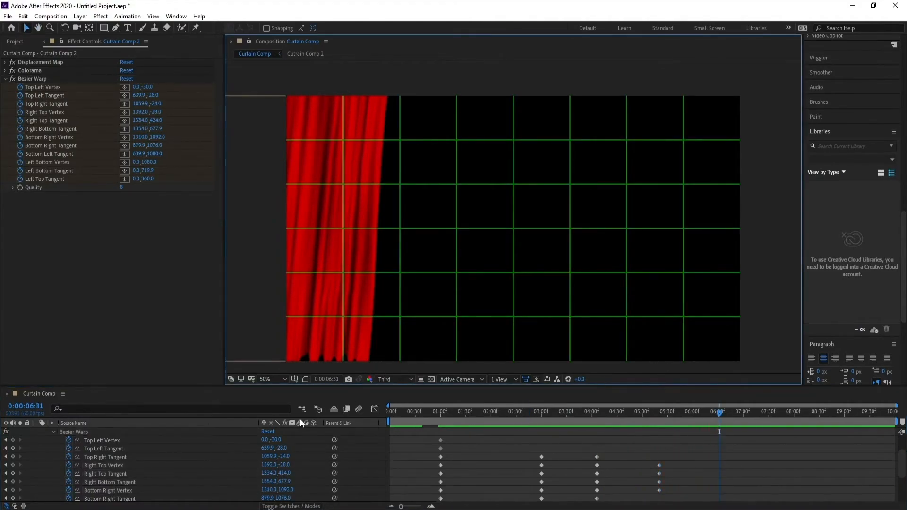
click(32, 79)
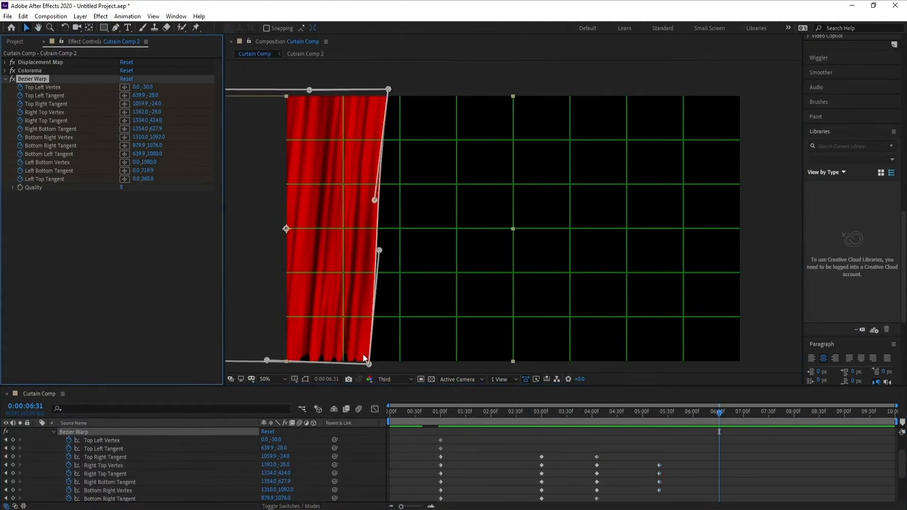
drag(369, 364, 386, 364)
drag(380, 251, 386, 248)
drag(374, 201, 386, 201)
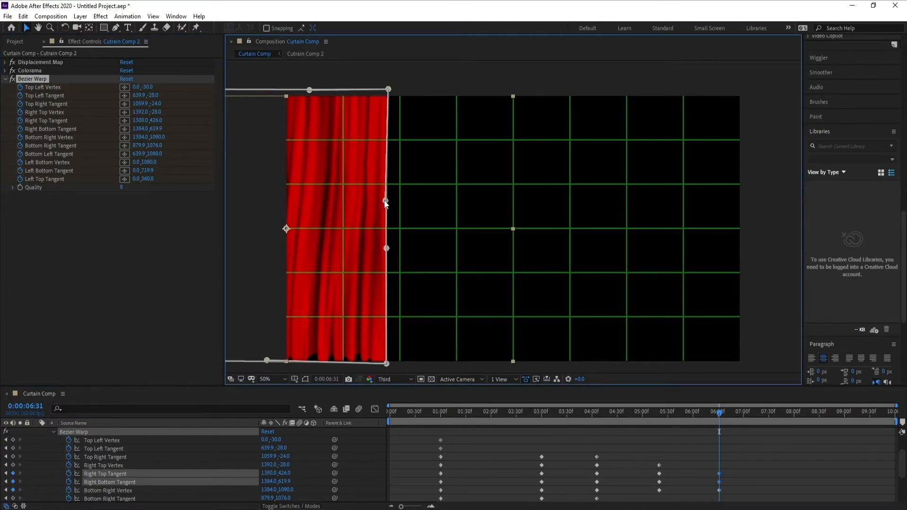
drag(387, 90, 385, 90)
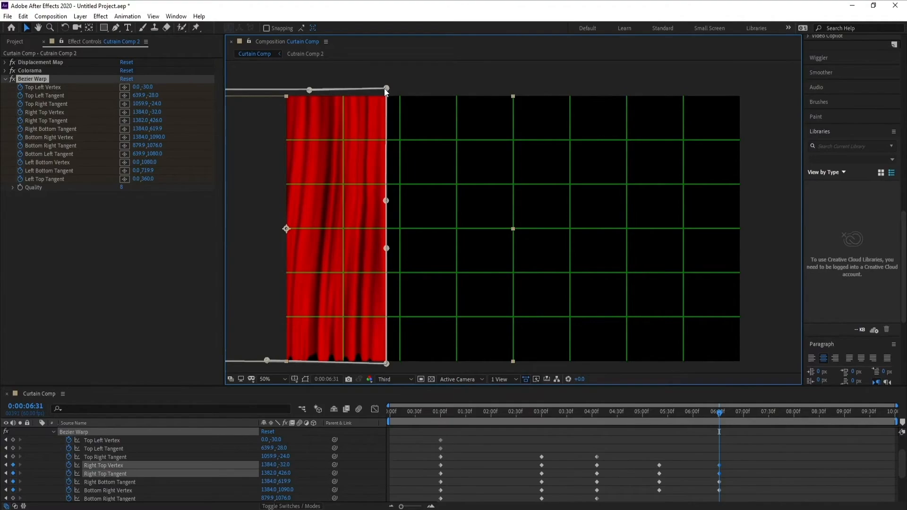
Preview the complete curtain animation from 0:00:02:50 and return the playhead to 0:00:01:00.
click(533, 412)
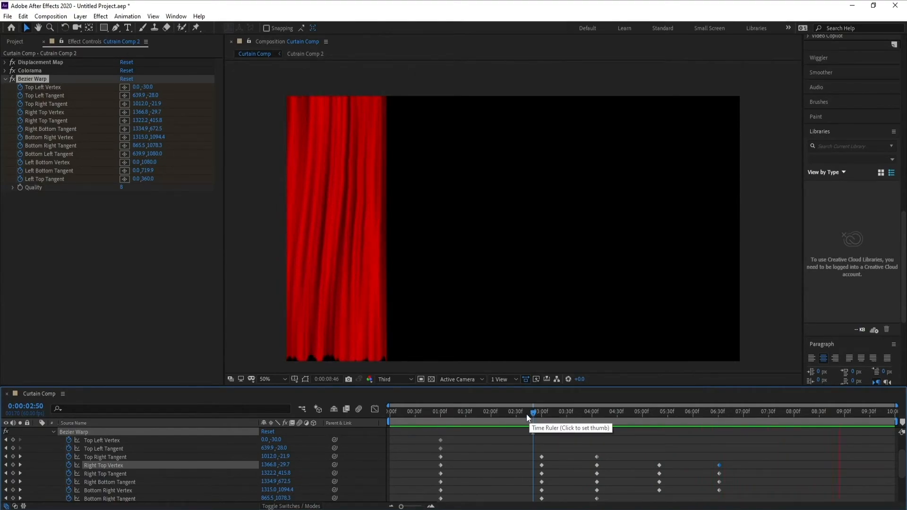
key(space)
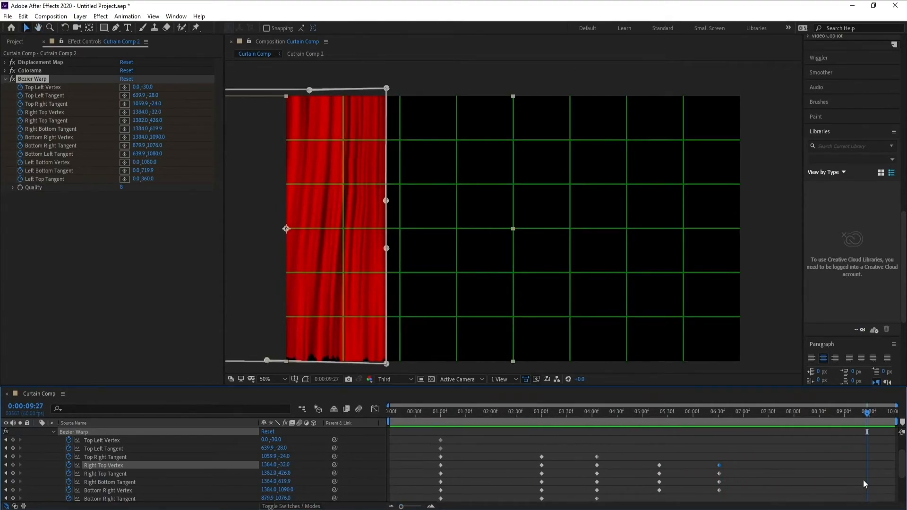
scroll(882, 447, up, 2)
click(438, 413)
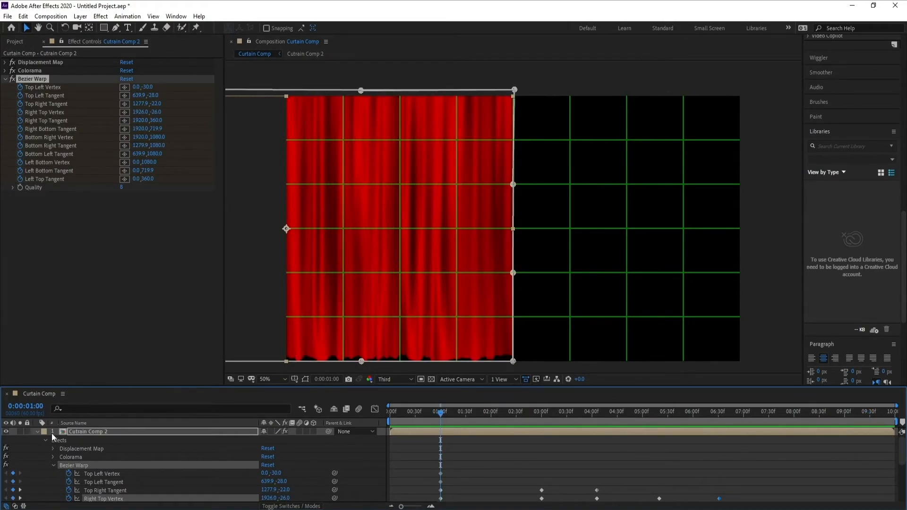
Collapse the top Cutrain Comp 2 layer's properties and make it a 3D layer.
click(36, 432)
click(72, 435)
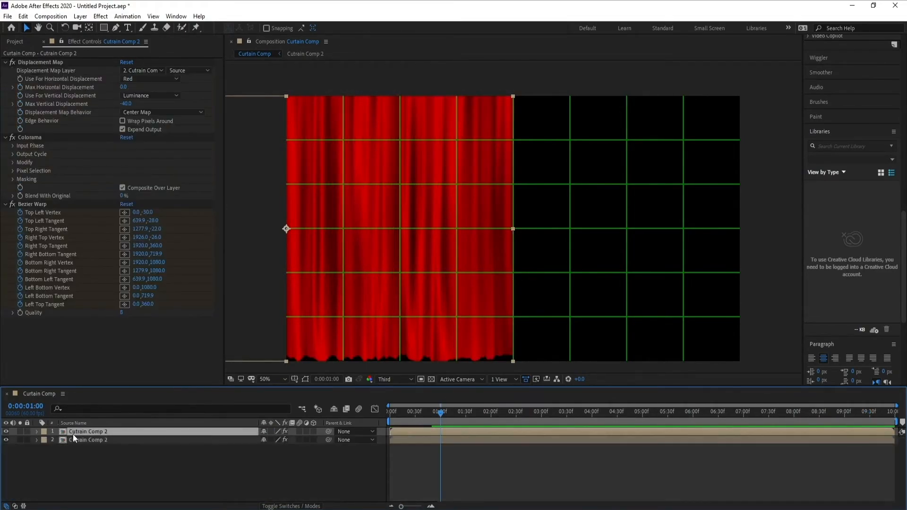
click(314, 432)
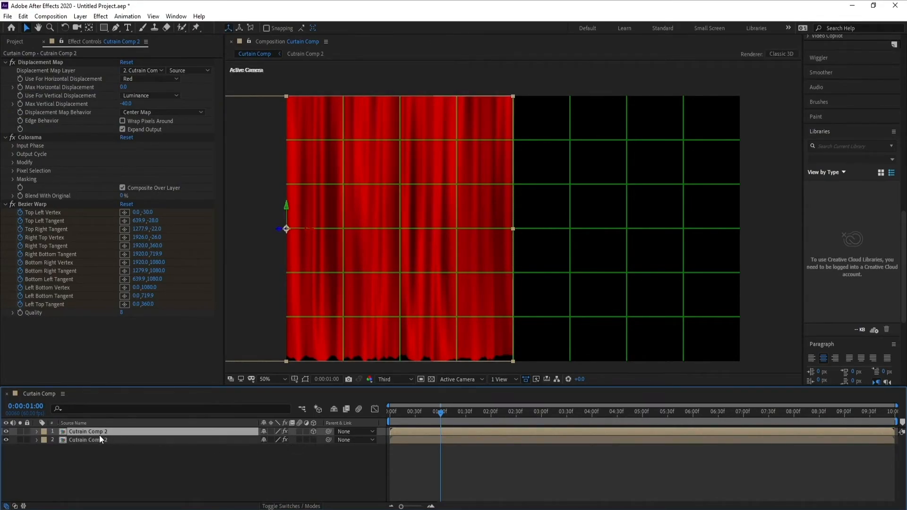
Mirror the top Cutrain Comp 2 layer with a Y Rotation of 180° and set its X position to 1922.
key(r)
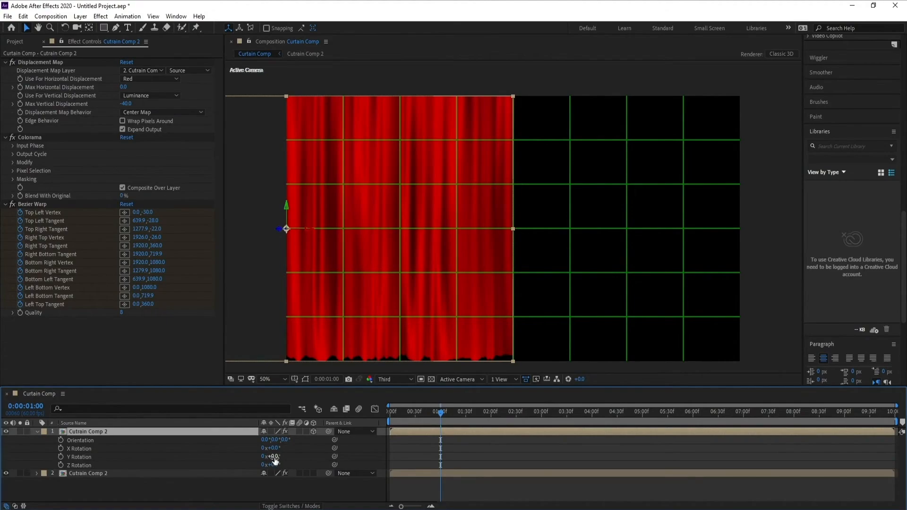
drag(274, 461, 362, 460)
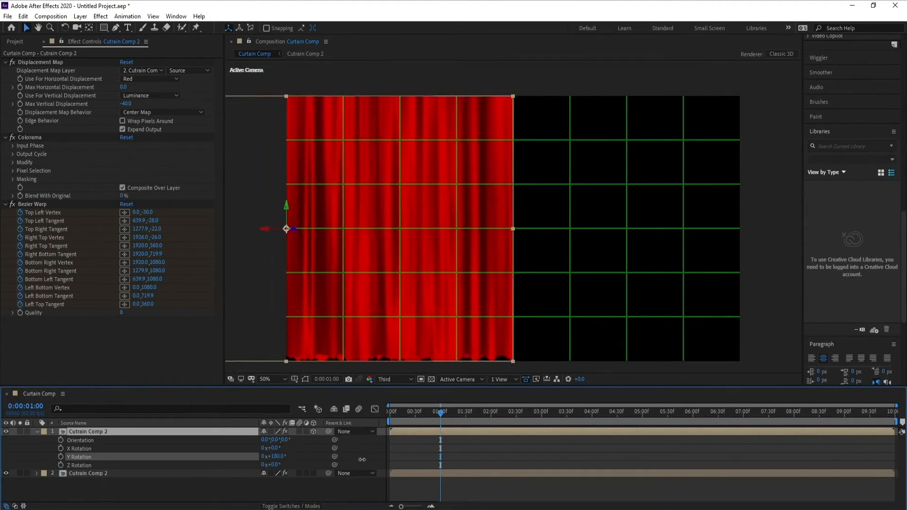
click(90, 433)
key(p)
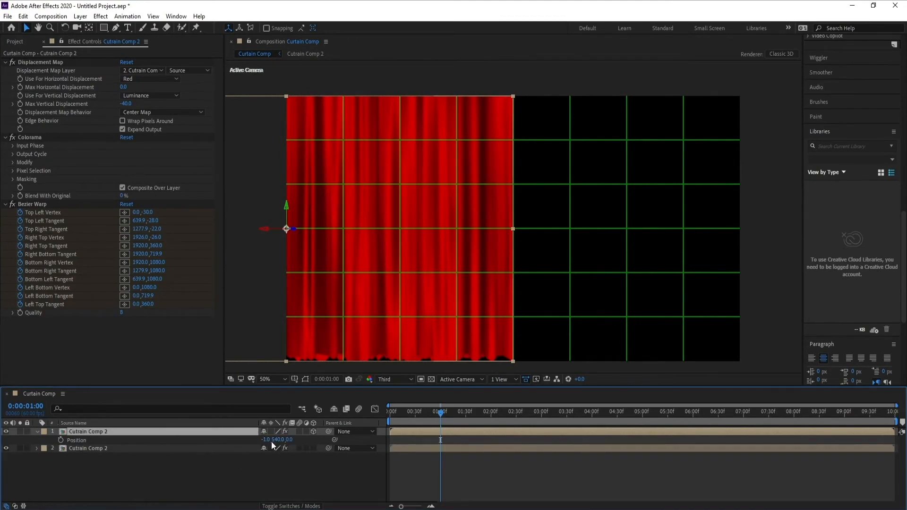
drag(273, 443, 394, 440)
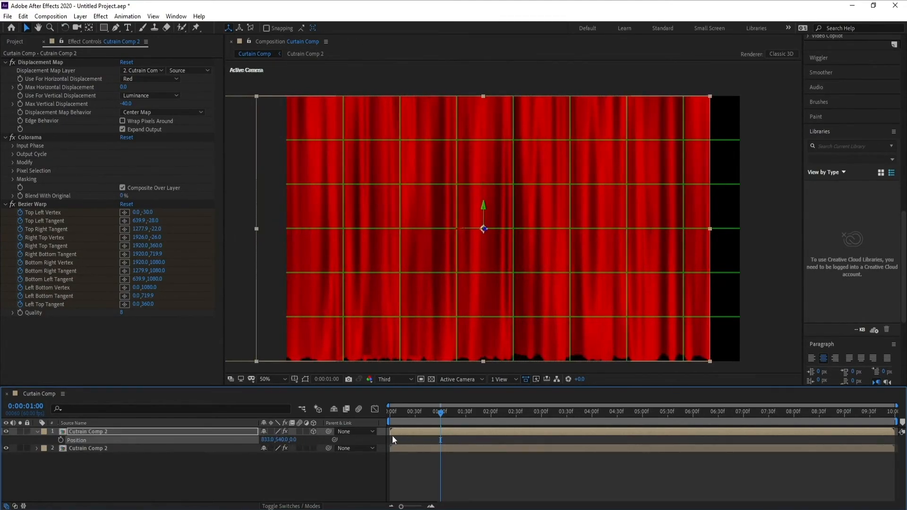
drag(271, 443, 781, 441)
Preview both curtains opening and put the playhead back at 0:00:00:59.
key(space)
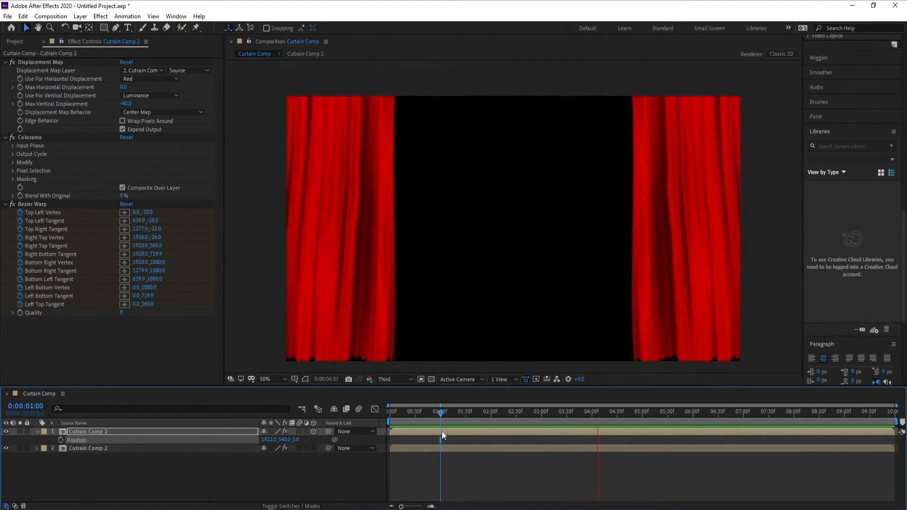
click(439, 414)
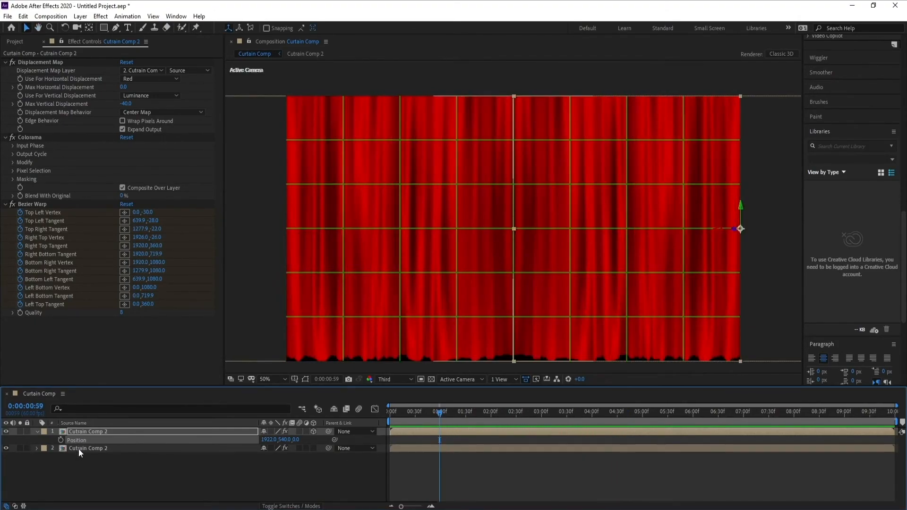
Open the nested Cutrain Comp 2, check the Cutrain layer's Fractal Noise Evolution keyframes, and return to Curtain Comp.
double_click(79, 449)
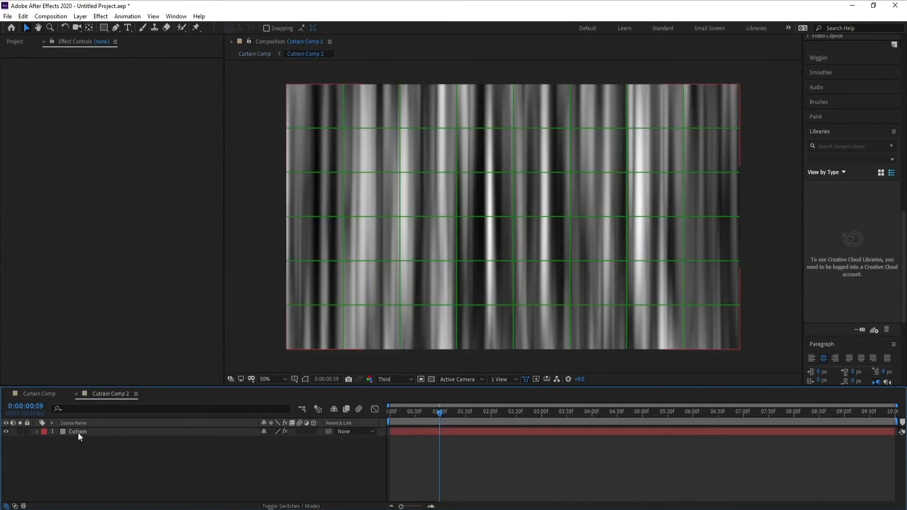
click(78, 433)
key(u)
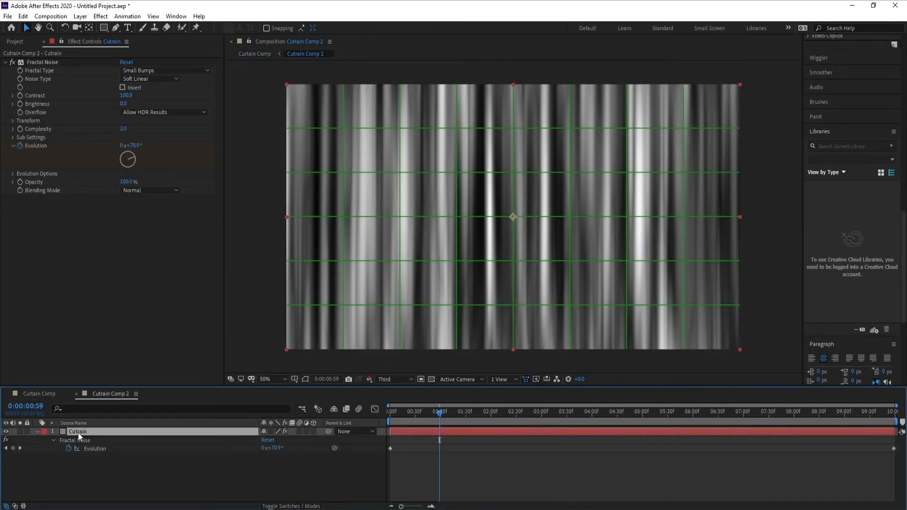
key(u)
click(38, 394)
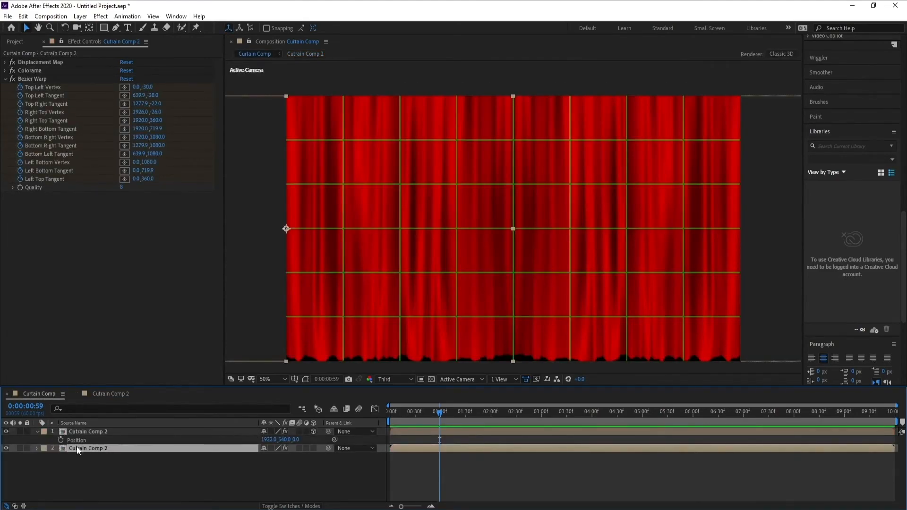
Apply Easy Ease to all Bezier Warp keyframes of the lower Cutrain Comp 2 layer and preview the eased motion.
key(u)
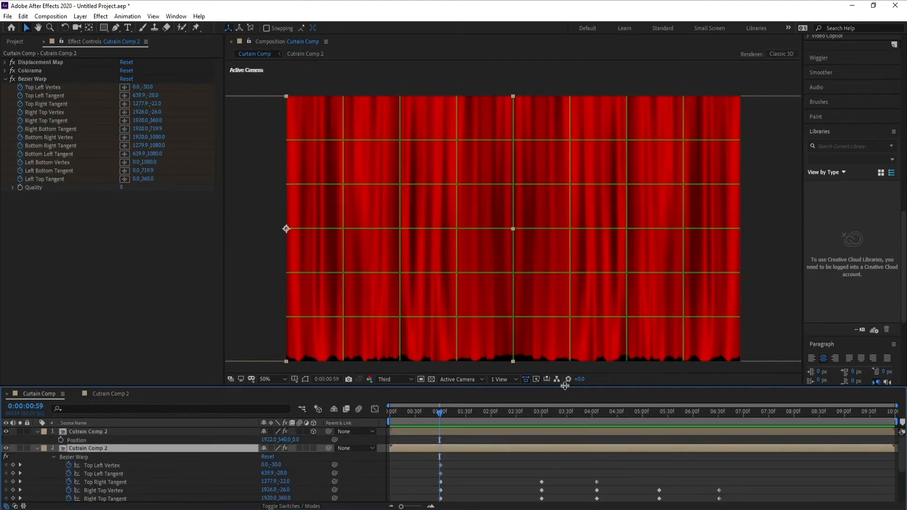
drag(565, 386, 560, 326)
drag(762, 417, 360, 502)
drag(777, 404, 406, 502)
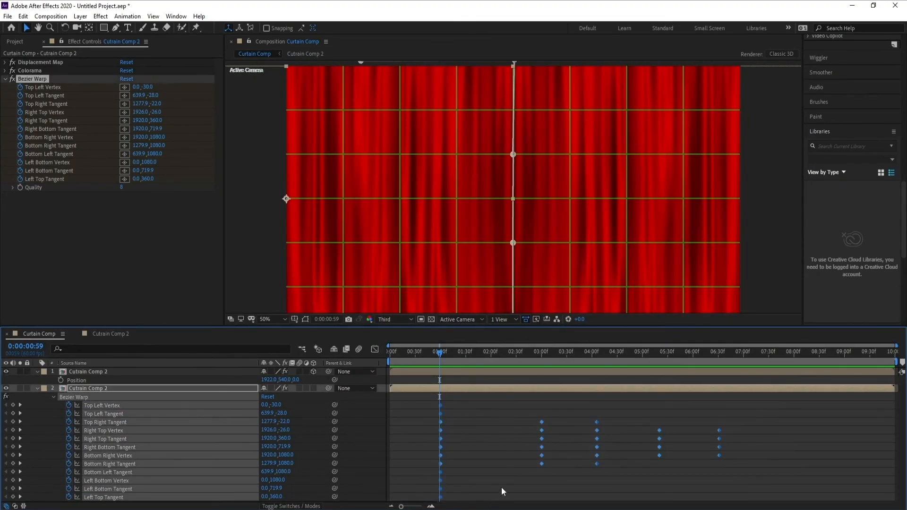
right_click(719, 456)
mouse_move(743, 453)
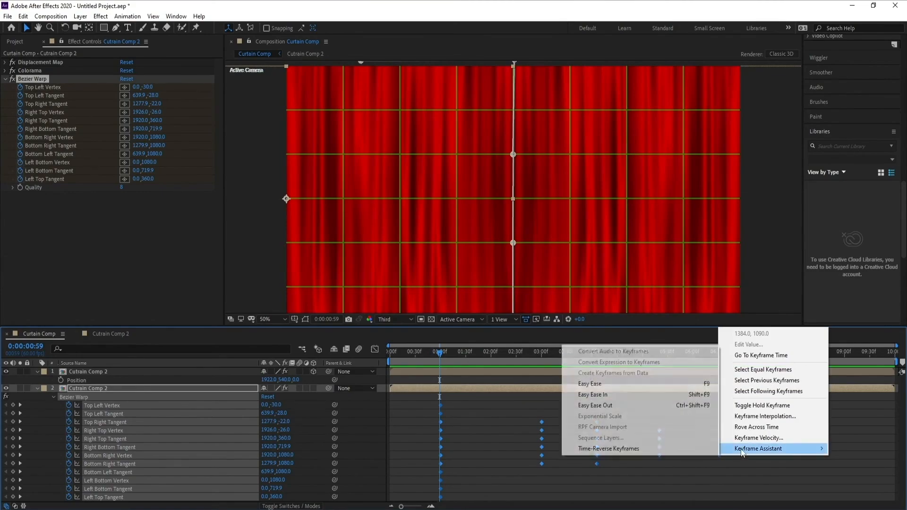
click(633, 384)
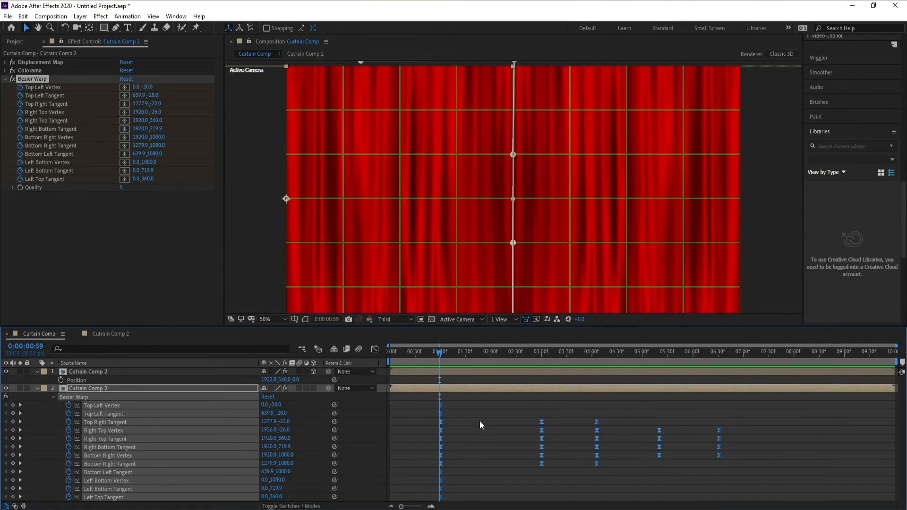
key(space)
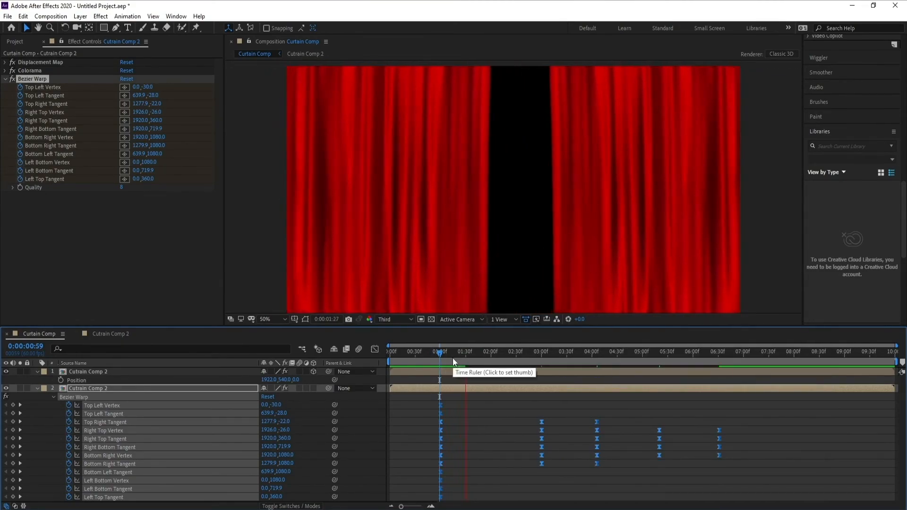